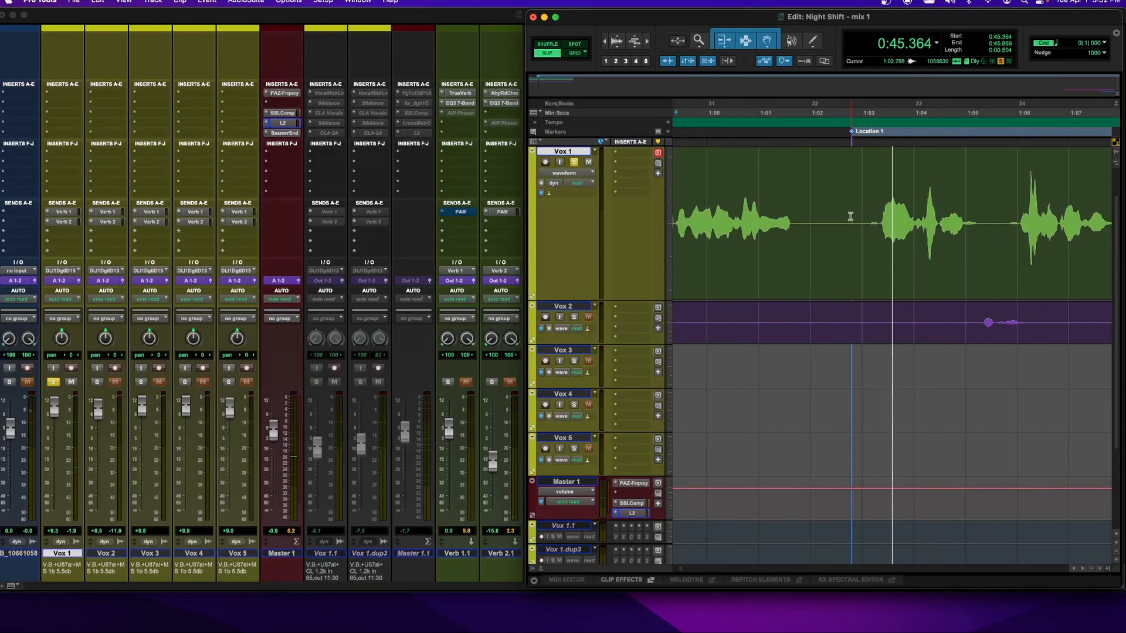
Step: Select the Vox 1 passage from the Location 1 marker at 1:02.852 to 1:11.070 and play it back
{"action": "left_click_drag", "start_coordinate": [1110, 223], "coordinate": [1040, 225]}
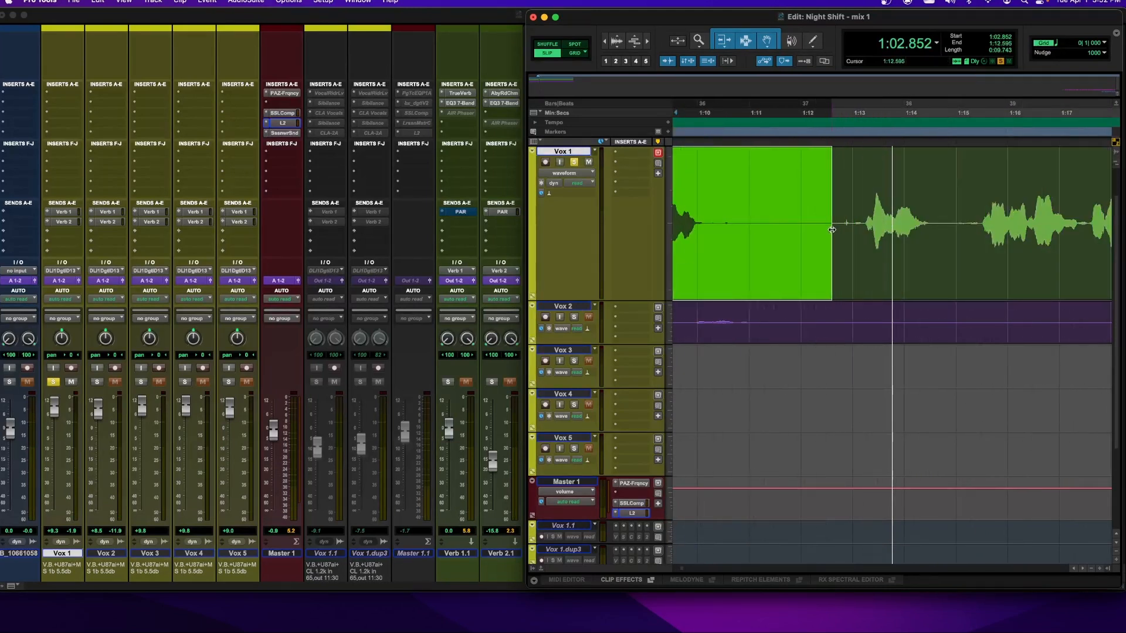
{"action": "key", "text": "space"}
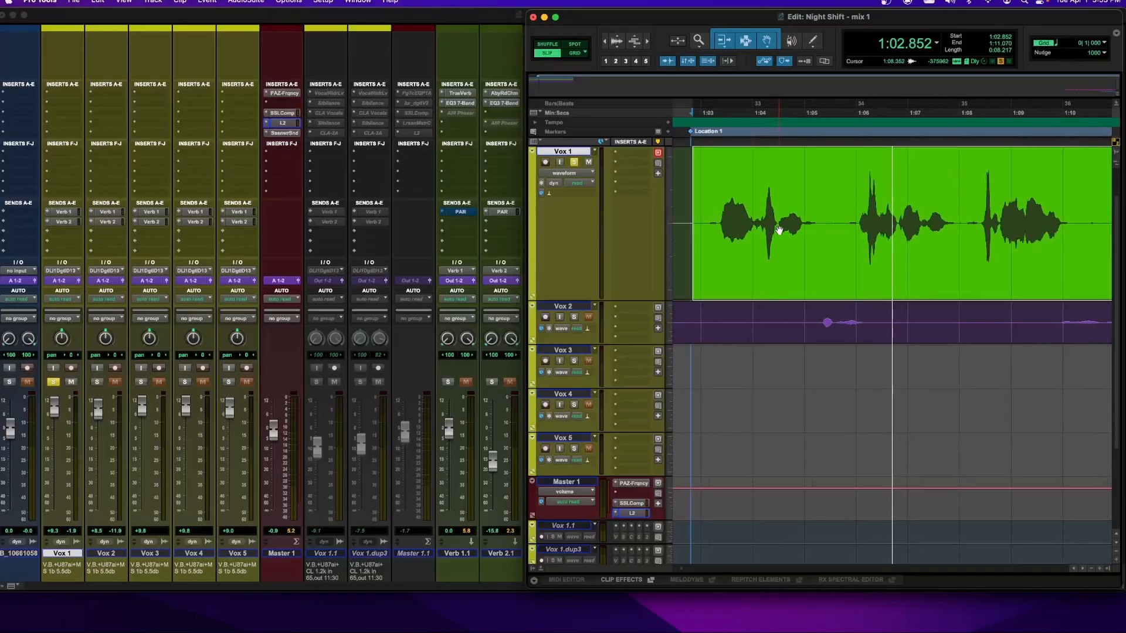
{"action": "scroll", "coordinate": [779, 229], "scroll_direction": "right", "scroll_amount": 2}
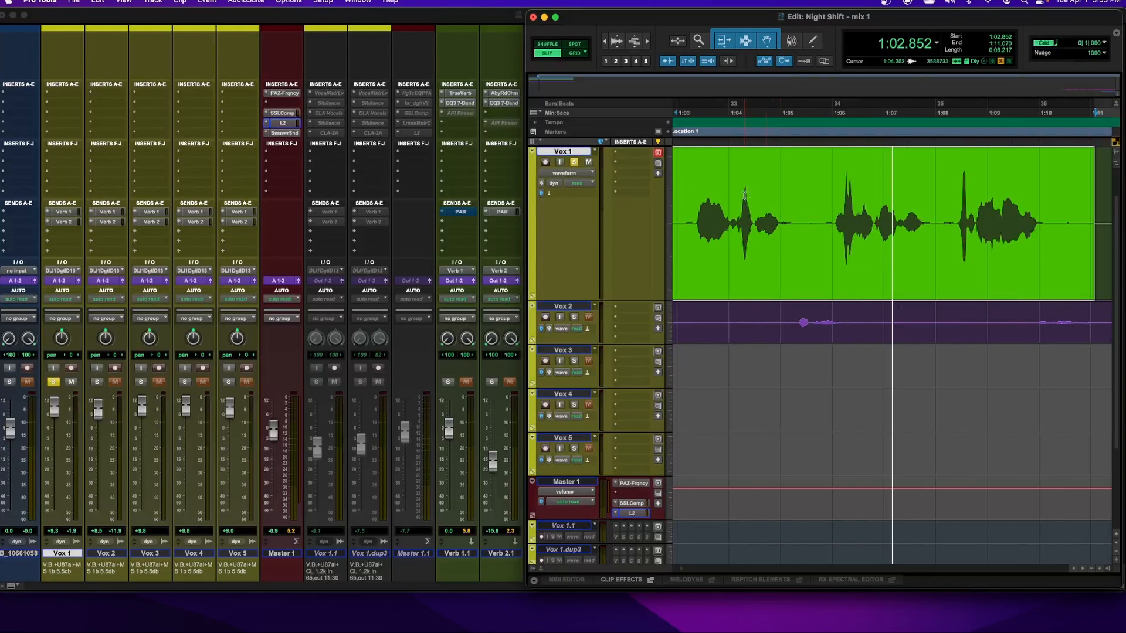
Step: Open Strip Silence and set the threshold to -12 dB, minimum strip duration 39 msec, start pad 212 msec and end pad 819 msec
{"action": "key", "text": "super+u"}
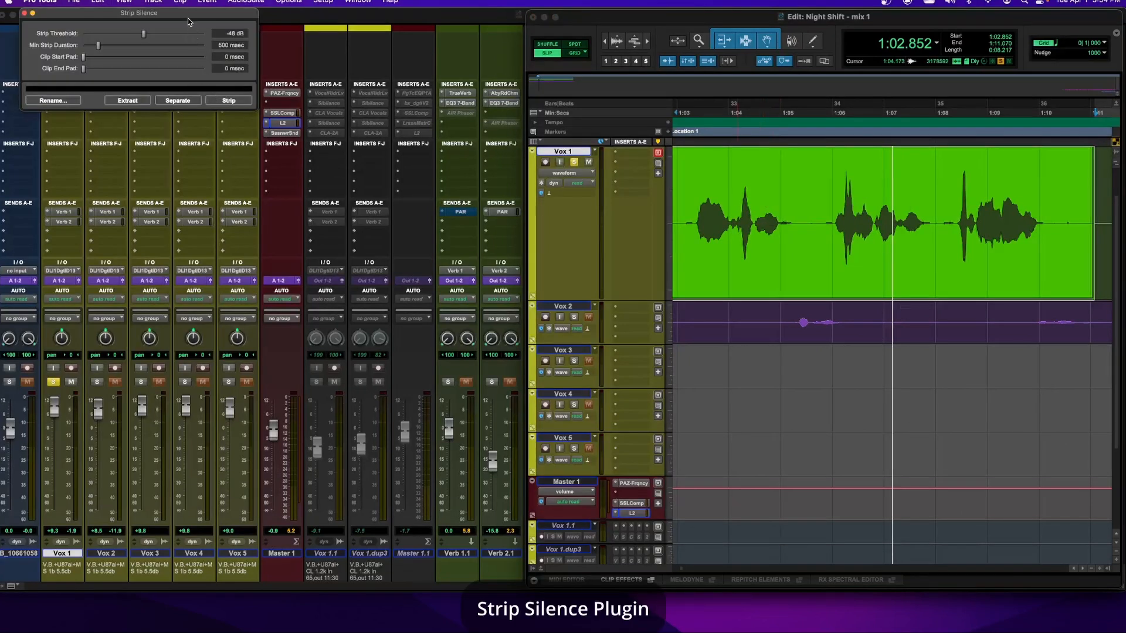
{"action": "left_click_drag", "start_coordinate": [187, 17], "coordinate": [414, 138]}
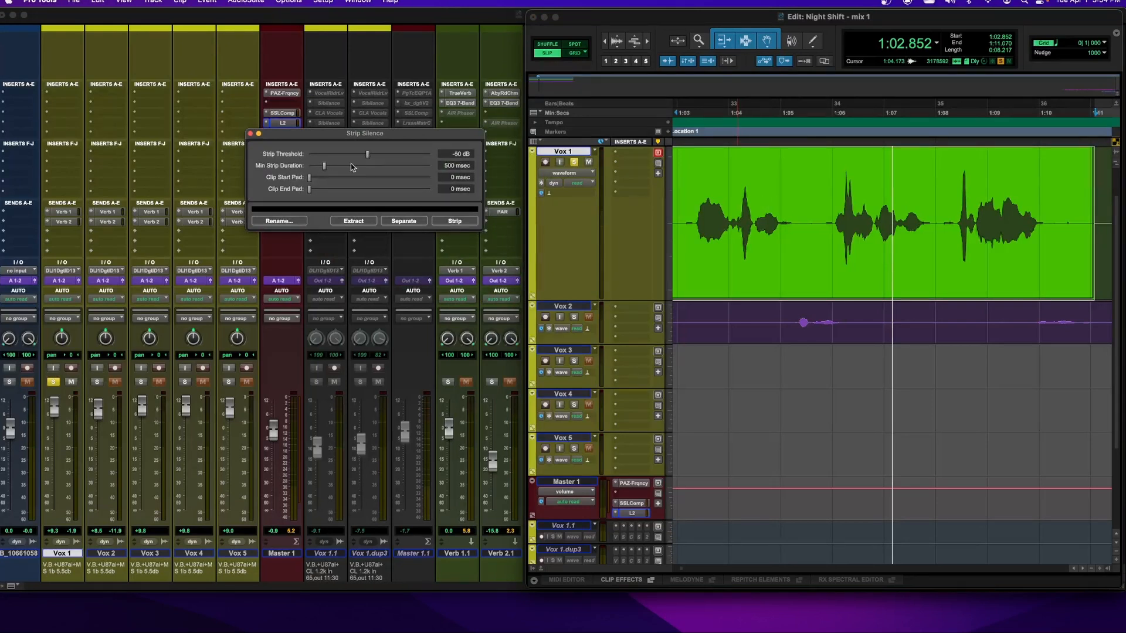
{"action": "left_click_drag", "start_coordinate": [311, 178], "coordinate": [332, 192]}
{"action": "left_click_drag", "start_coordinate": [399, 155], "coordinate": [417, 156]}
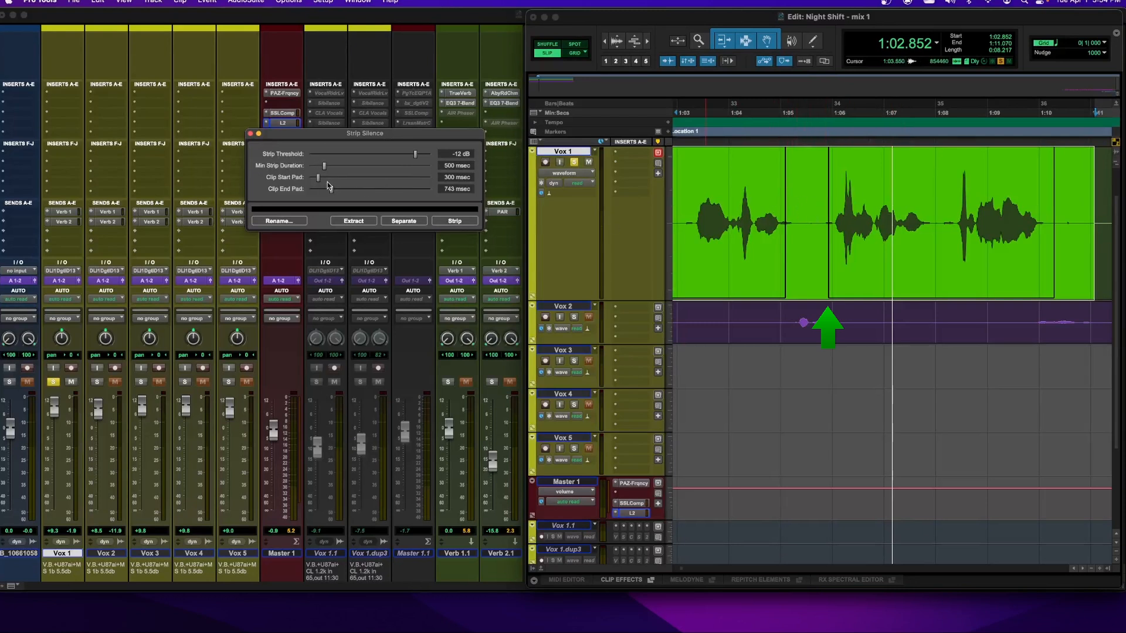
{"action": "mouse_move", "coordinate": [320, 179]}
{"action": "left_mouse_down"}
{"action": "mouse_move", "coordinate": [339, 190]}
{"action": "mouse_move", "coordinate": [329, 190]}
{"action": "left_mouse_up"}
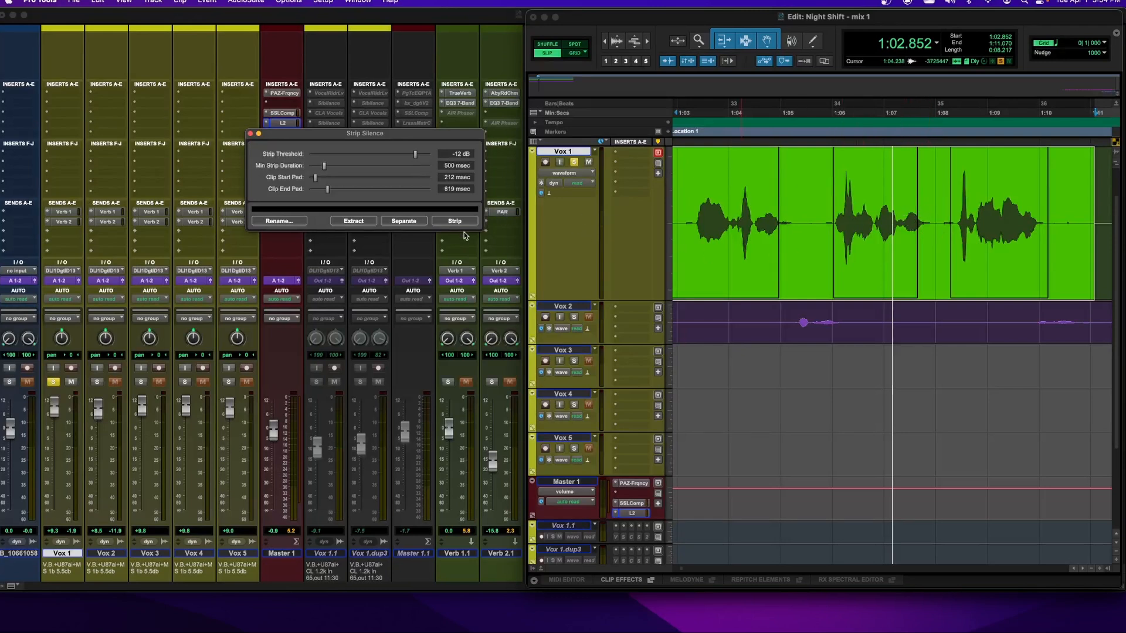
{"action": "left_click_drag", "start_coordinate": [324, 166], "coordinate": [309, 169]}
Step: Try separating the Vox 1 selection into individual clips at its silences, and undo the separation
{"action": "left_click", "coordinate": [404, 221]}
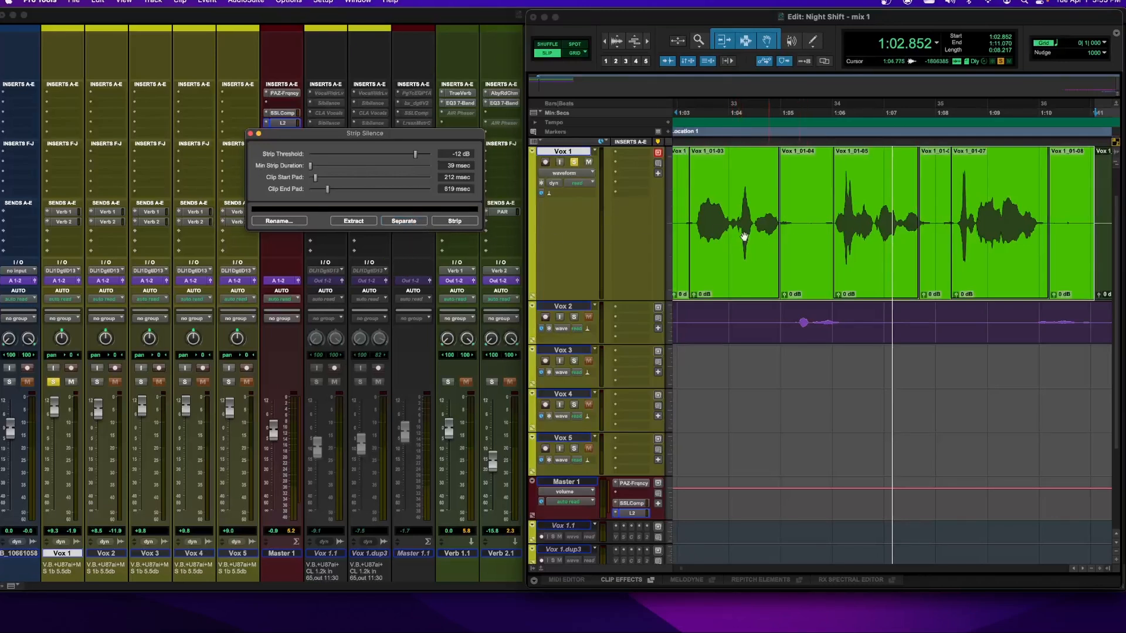
{"action": "left_click", "coordinate": [802, 258]}
{"action": "double_click", "coordinate": [801, 214]}
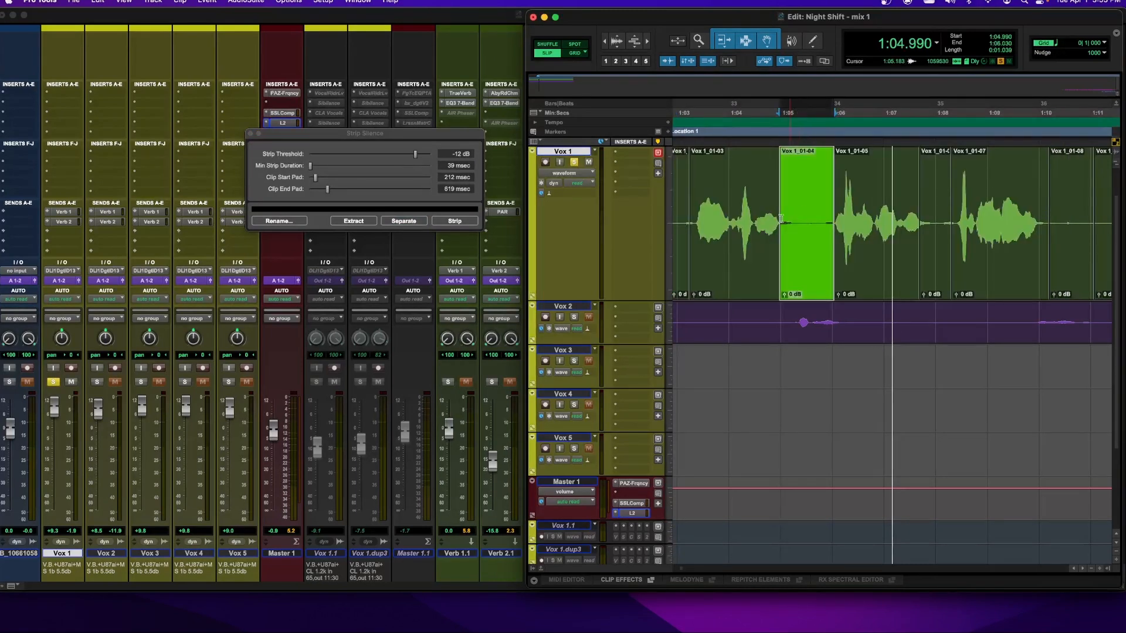
{"action": "left_click", "coordinate": [745, 253]}
{"action": "left_click", "coordinate": [858, 253]}
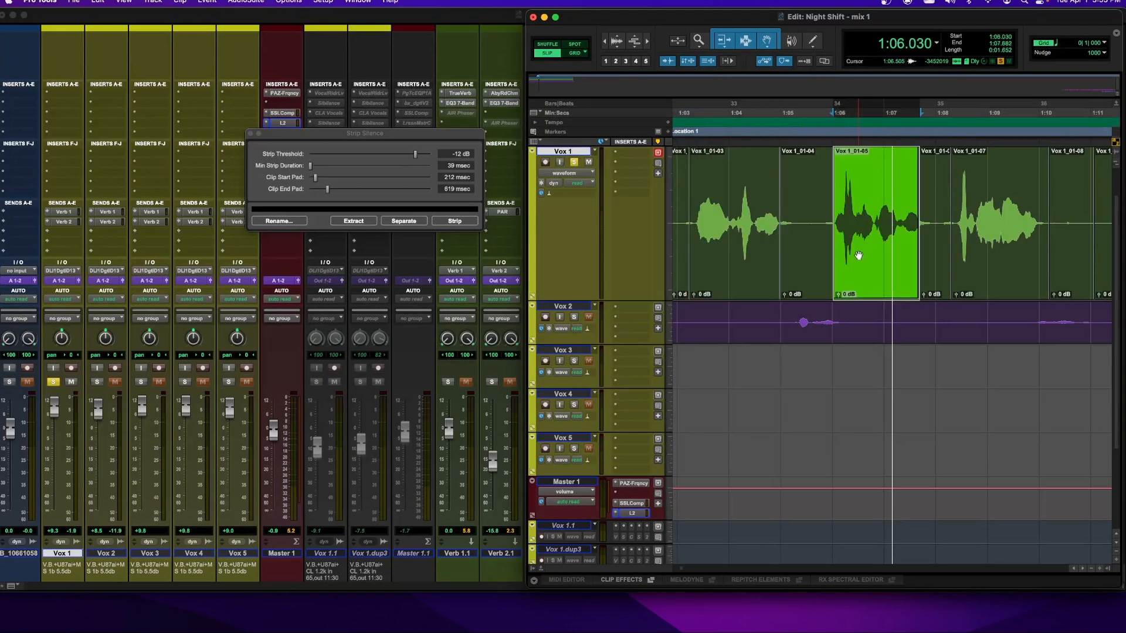
{"action": "left_click", "coordinate": [1004, 269]}
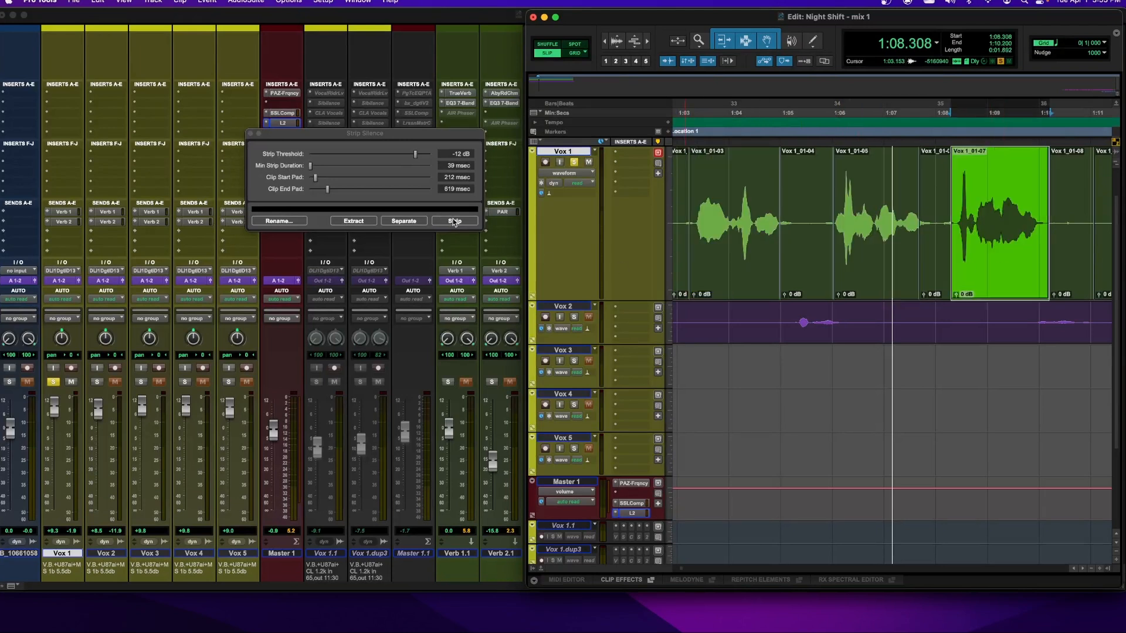
{"action": "key", "text": "super+z"}
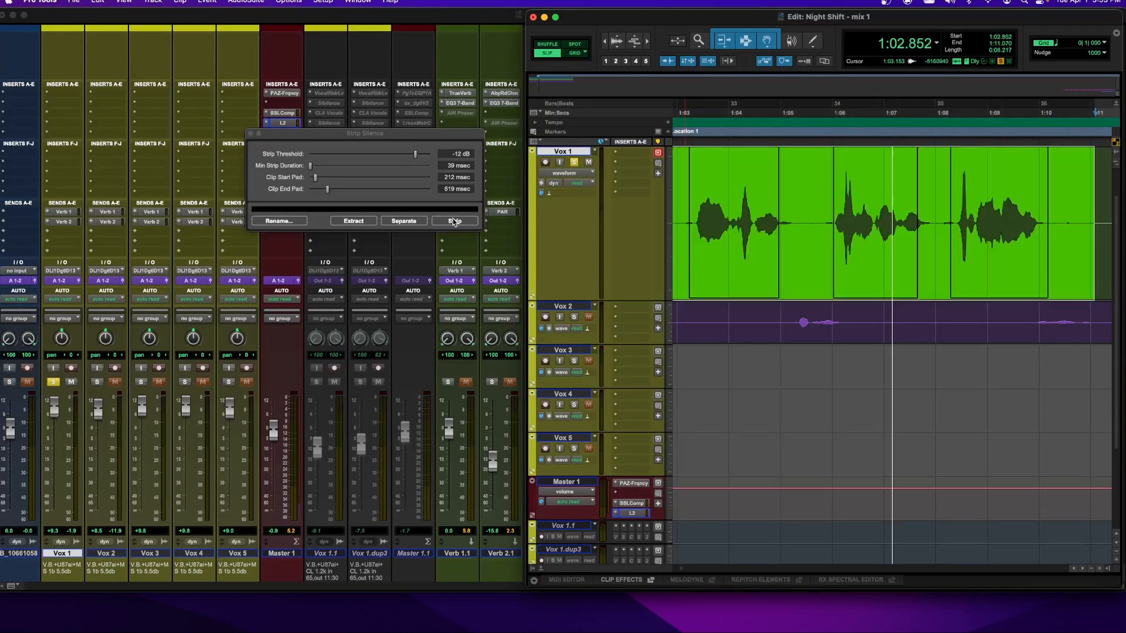
Step: Strip the silence from the Vox 1 selection and trim the first phrase clip to run from 1:03.379 to 1:04.979
{"action": "left_click", "coordinate": [452, 221]}
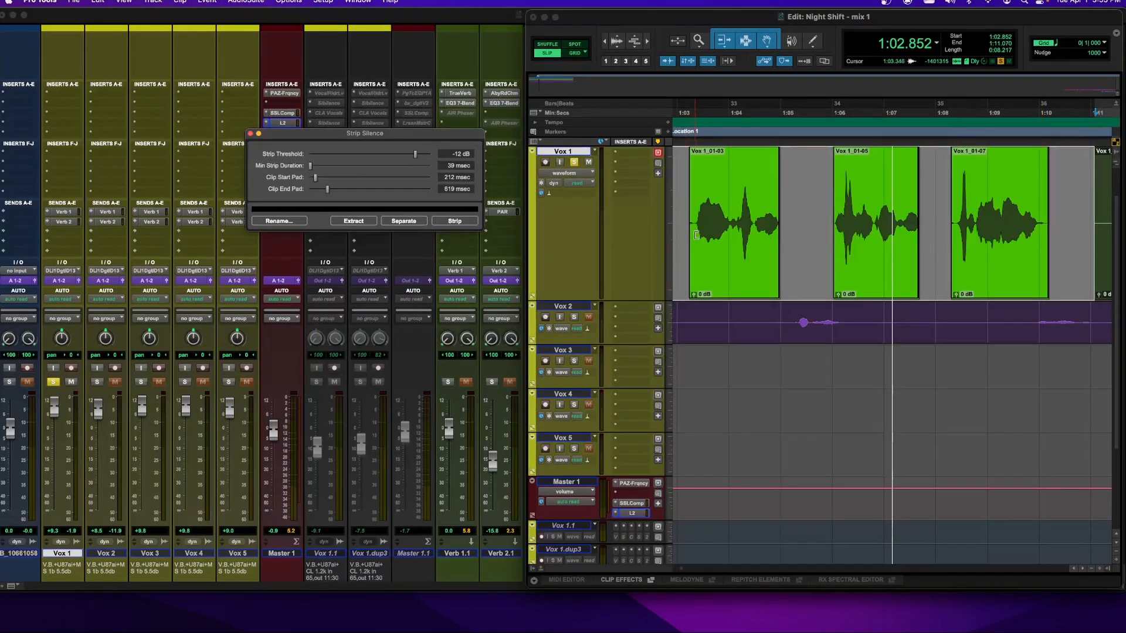
{"action": "left_click", "coordinate": [774, 237]}
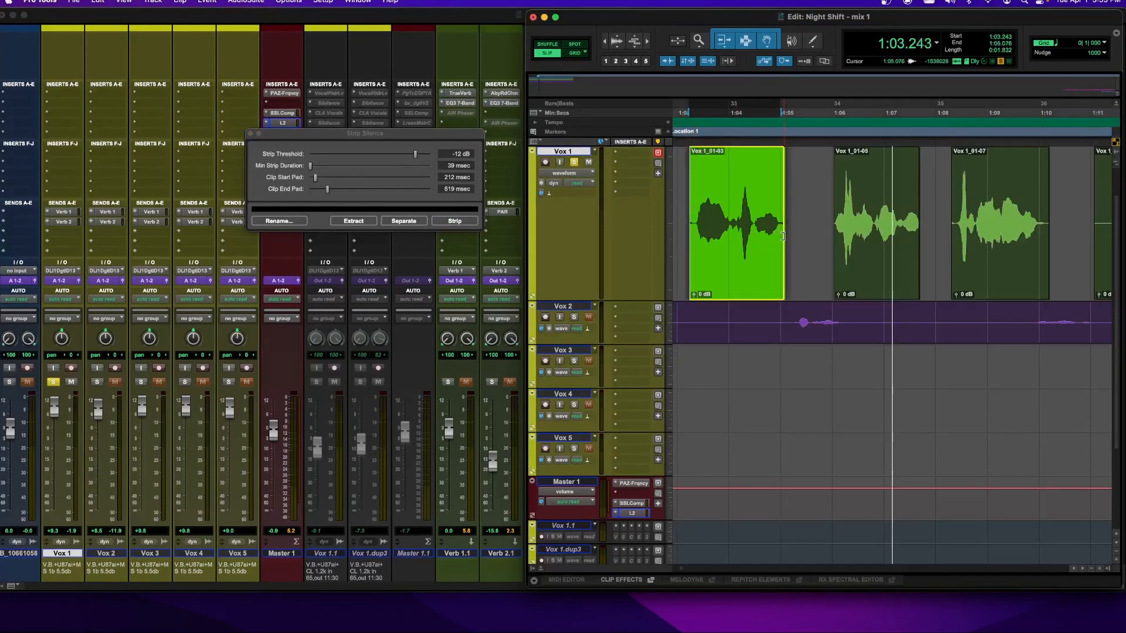
{"action": "left_click_drag", "start_coordinate": [692, 237], "coordinate": [698, 239]}
{"action": "key", "text": "t"}
{"action": "key", "text": "t"}
{"action": "key", "text": "t"}
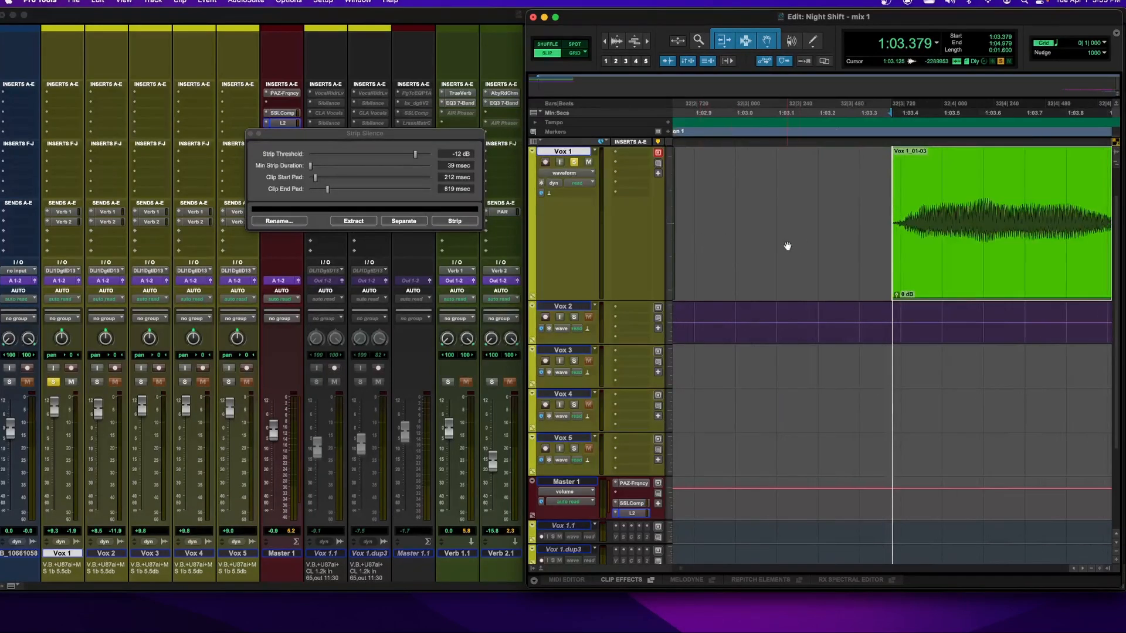
{"action": "scroll", "coordinate": [898, 240], "scroll_direction": "right", "scroll_amount": 10}
{"action": "scroll", "coordinate": [895, 239], "scroll_direction": "right", "scroll_amount": 4}
{"action": "scroll", "coordinate": [895, 240], "scroll_direction": "left", "scroll_amount": 1}
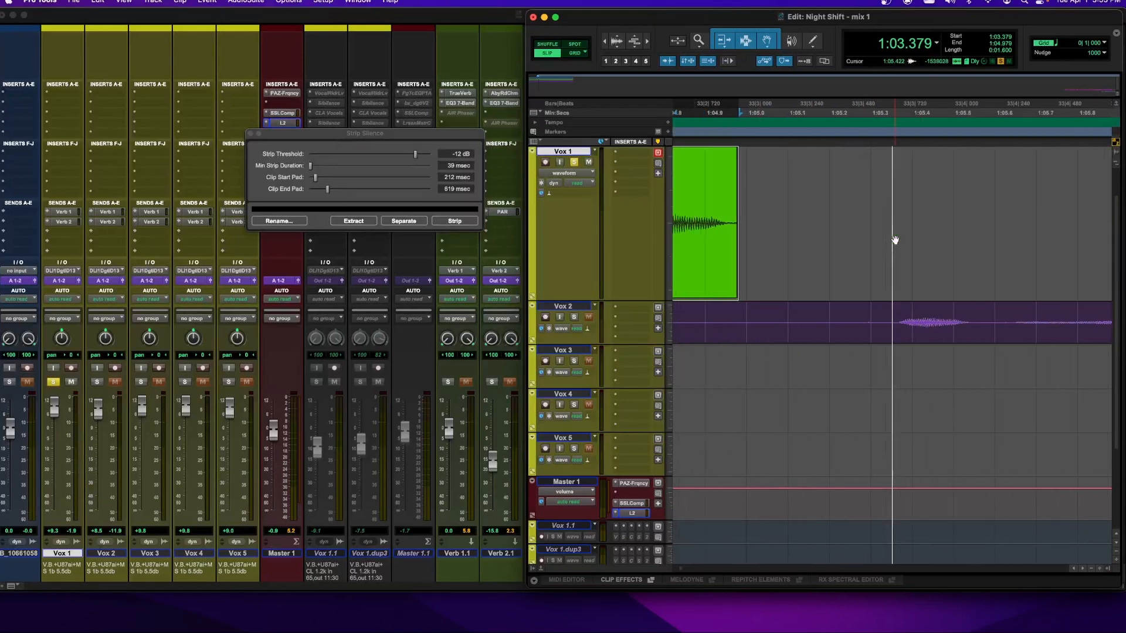
{"action": "scroll", "coordinate": [880, 239], "scroll_direction": "down", "scroll_amount": 5}
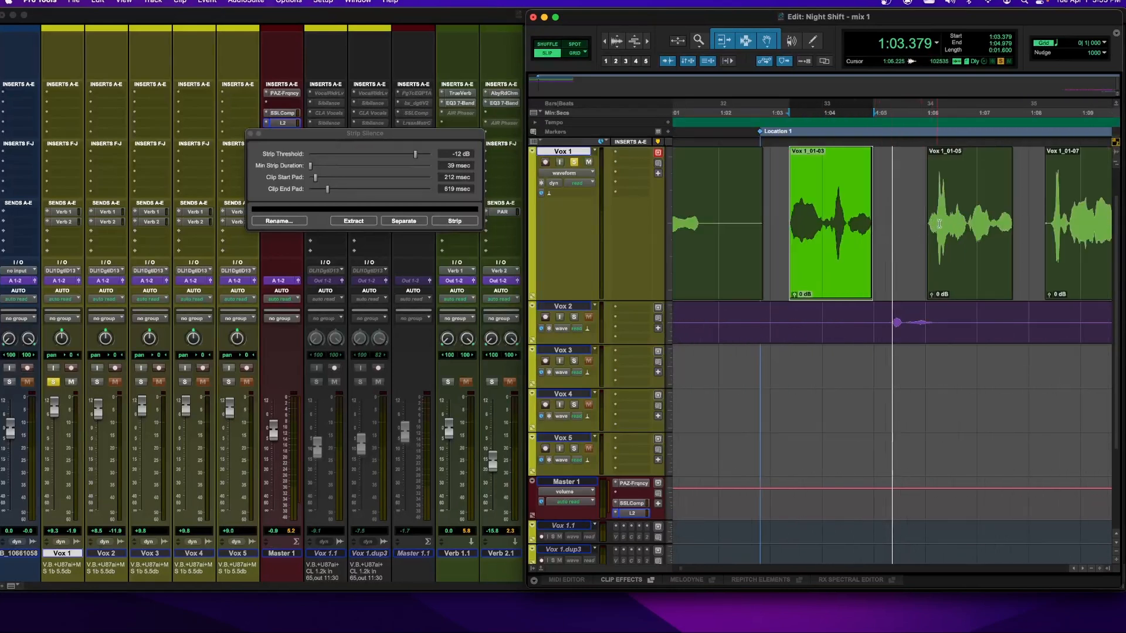
Step: Extend the end of the second phrase clip to 1:07.965 and close Strip Silence
{"action": "mouse_move", "coordinate": [1007, 227]}
{"action": "left_mouse_down"}
{"action": "mouse_move", "coordinate": [1037, 234]}
{"action": "mouse_move", "coordinate": [1025, 234]}
{"action": "left_mouse_up"}
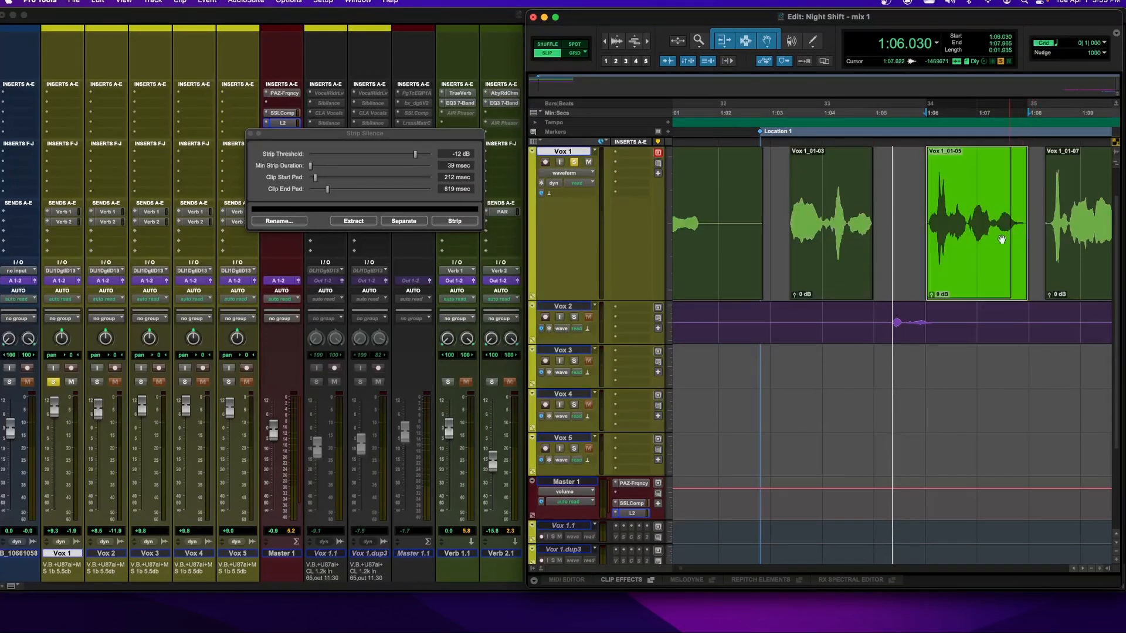
{"action": "left_click", "coordinate": [255, 135]}
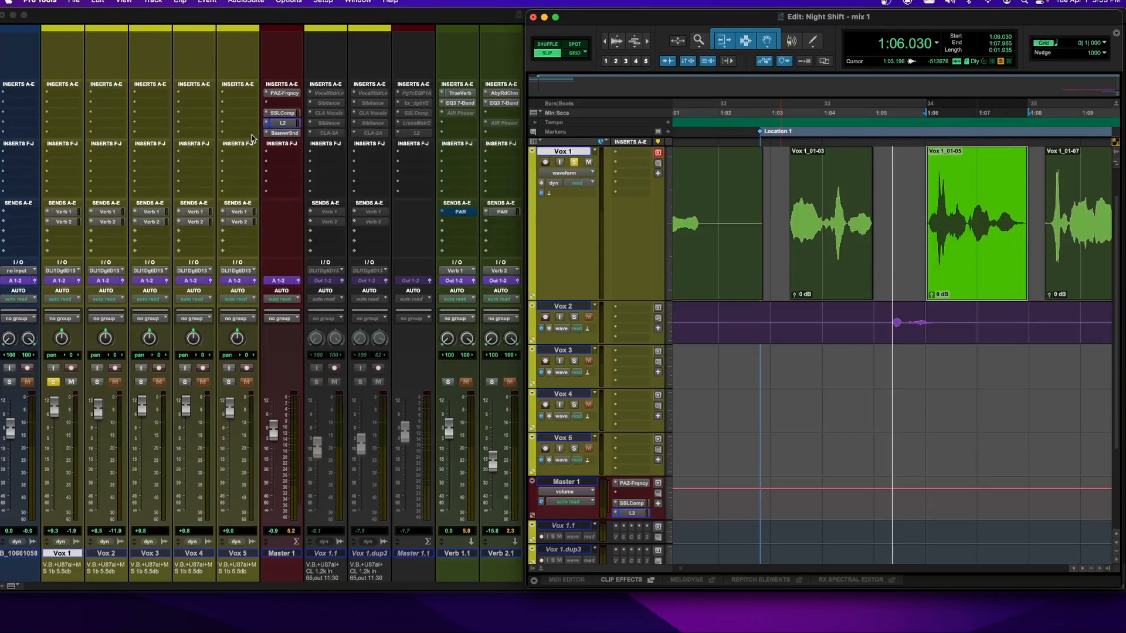
{"action": "scroll", "coordinate": [837, 206], "scroll_direction": "right", "scroll_amount": 5}
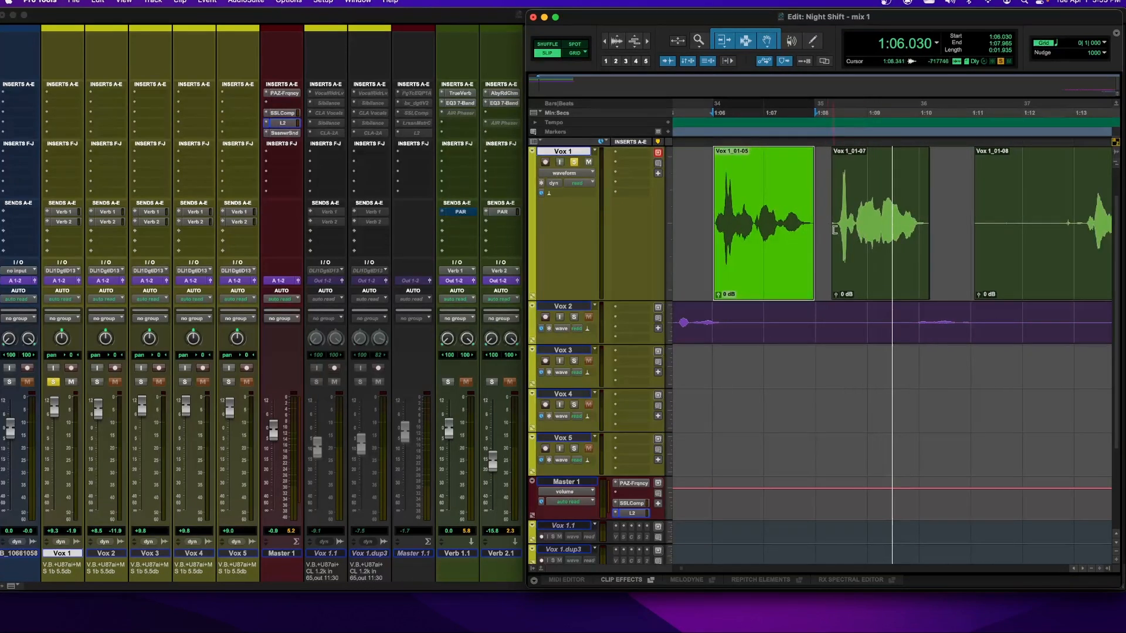
Step: Turn off Tab to Transients and jump the edit cursor to the end of the second phrase clip
{"action": "key", "text": "t"}
{"action": "key", "text": "t"}
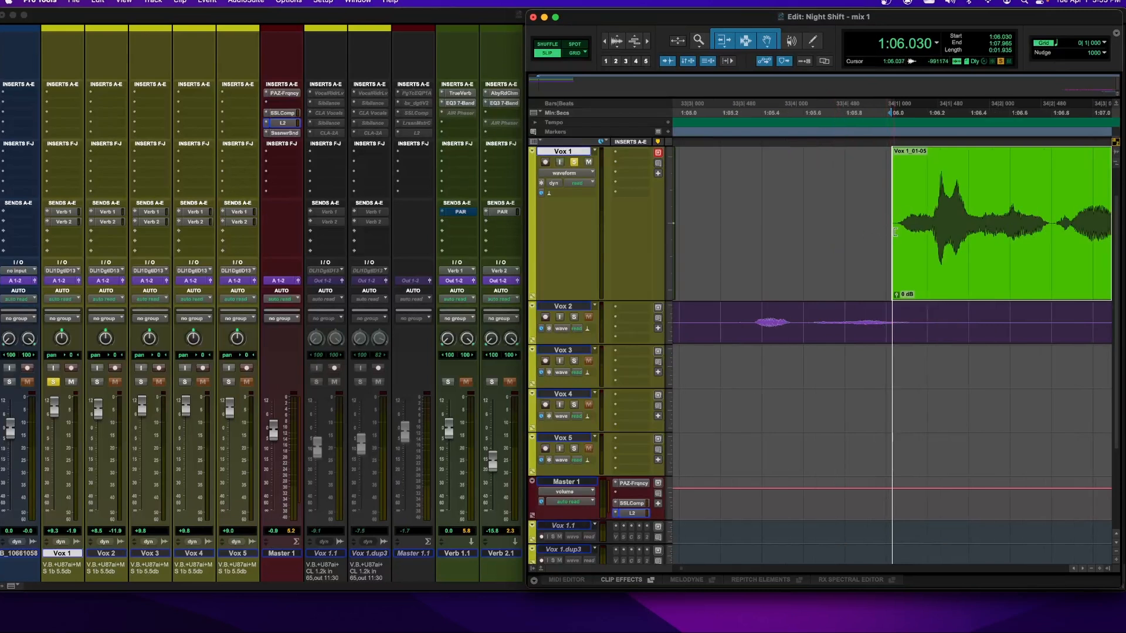
{"action": "key", "text": "Tab"}
{"action": "key", "text": "Tab"}
{"action": "key", "text": "Tab"}
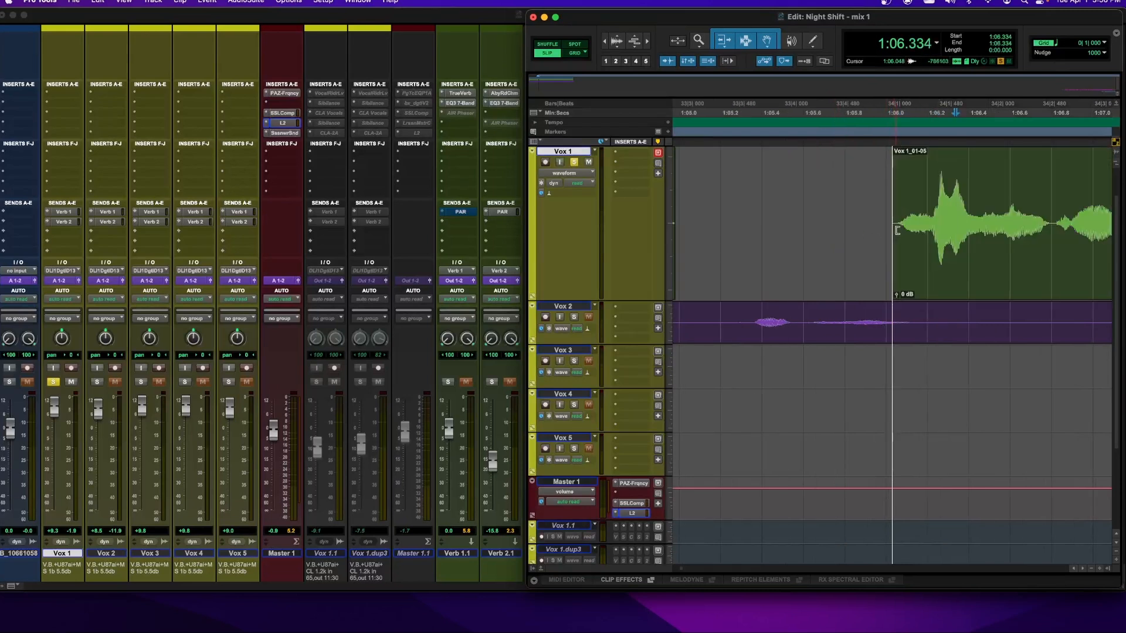
{"action": "left_click", "coordinate": [667, 61]}
{"action": "key", "text": "Tab"}
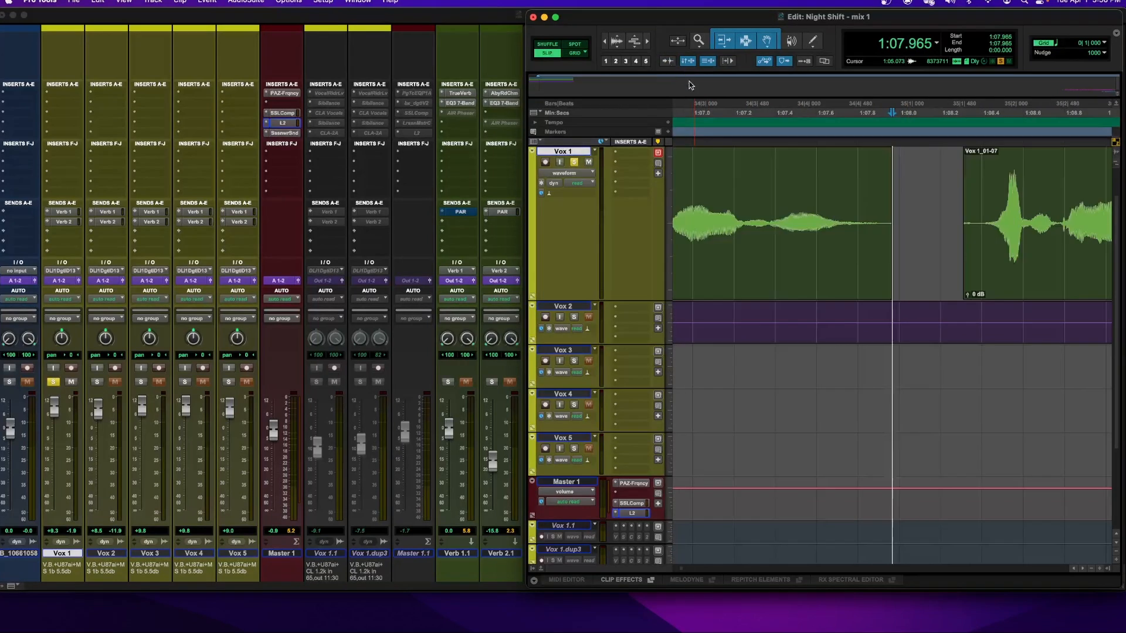
Step: Trim the start of the third phrase clip slightly and jump the edit cursor to that clip's end
{"action": "left_click_drag", "start_coordinate": [976, 239], "coordinate": [994, 239]}
{"action": "key", "text": "Tab"}
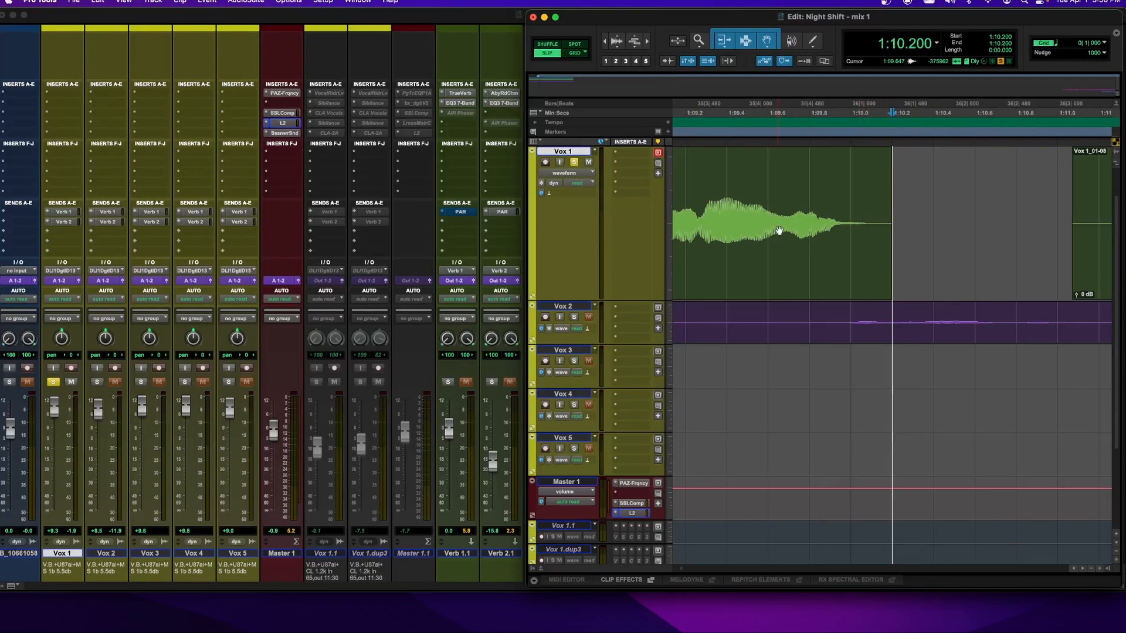
{"action": "key", "text": "r"}
{"action": "key", "text": "r"}
{"action": "key", "text": "r"}
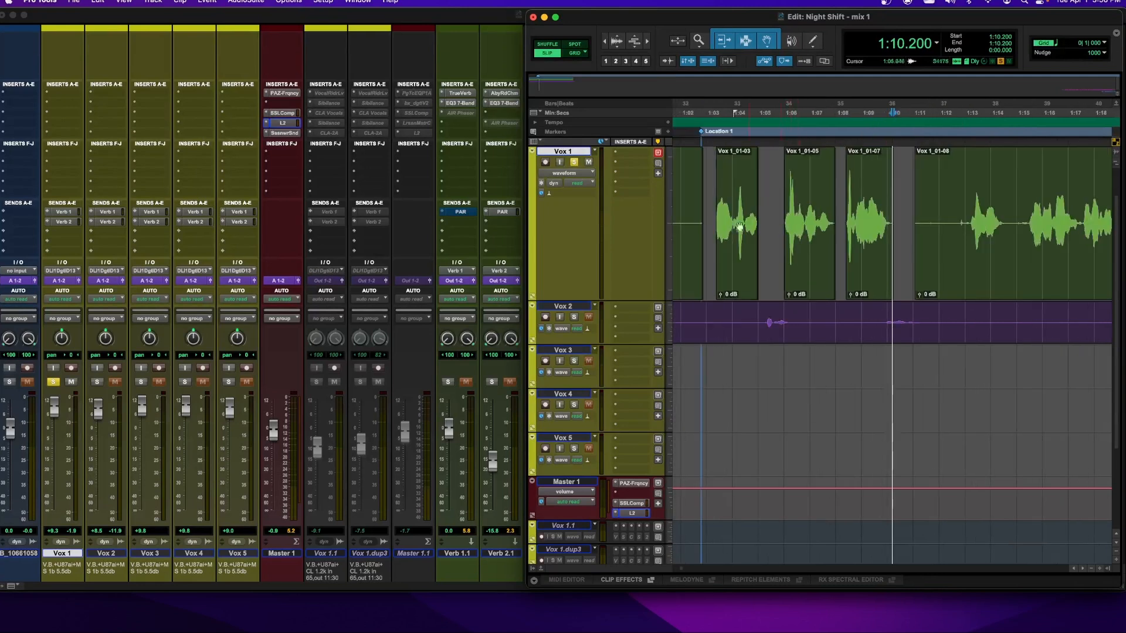
Step: Select the three stripped phrase clips on Vox 1 from 1:03.228 to 1:10.554 and play them back
{"action": "left_click_drag", "start_coordinate": [713, 215], "coordinate": [900, 207]}
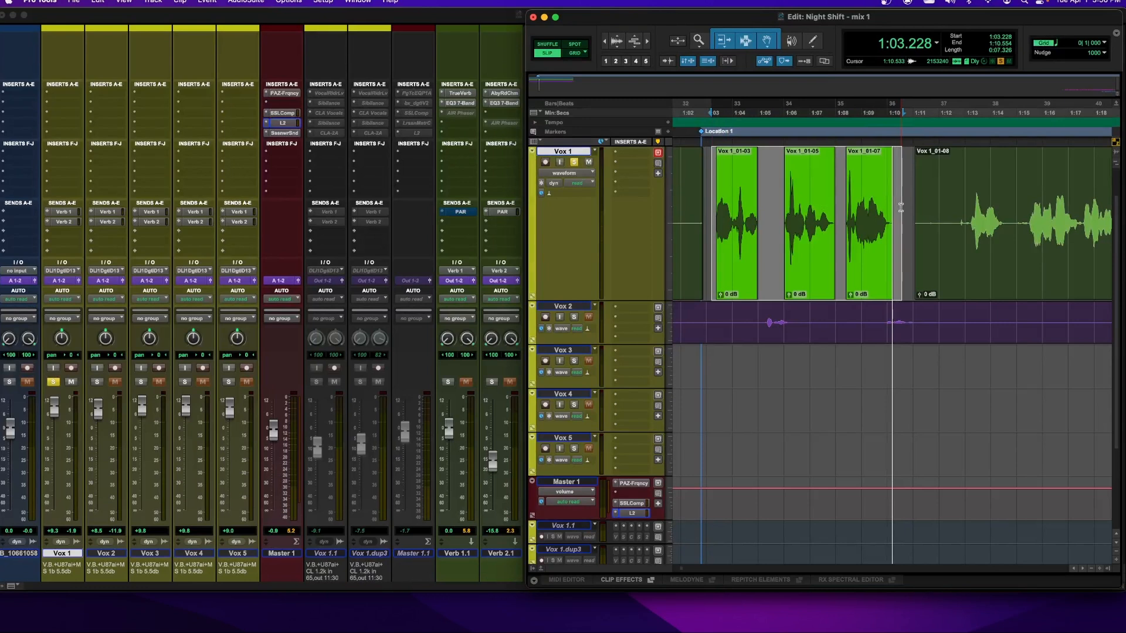
{"action": "key", "text": "space"}
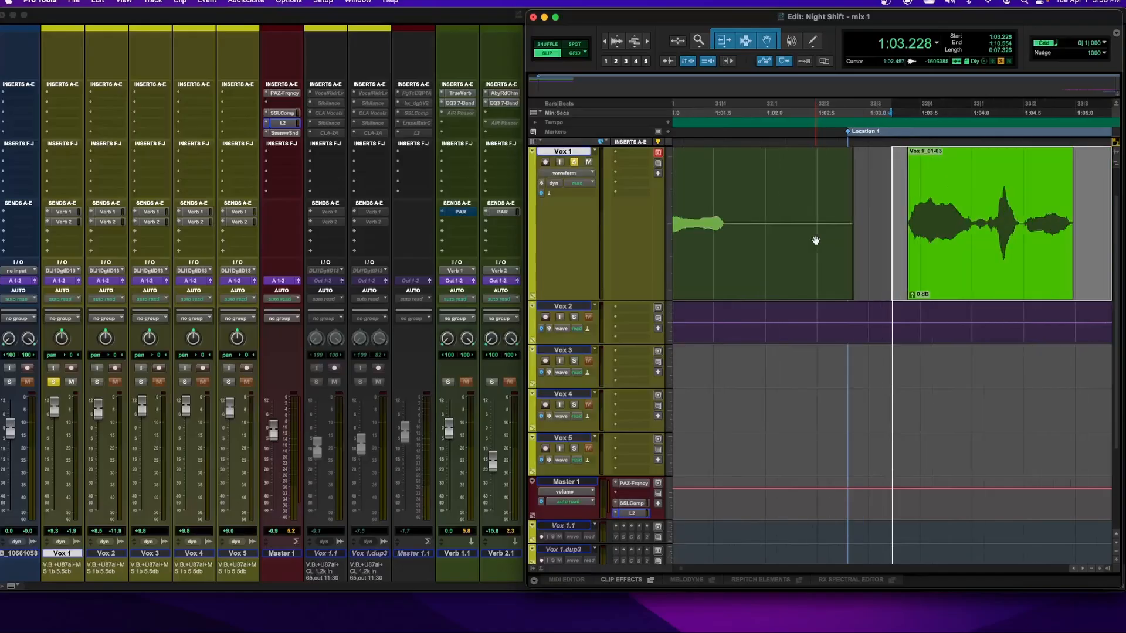
{"action": "scroll", "coordinate": [899, 252], "scroll_direction": "right", "scroll_amount": 5}
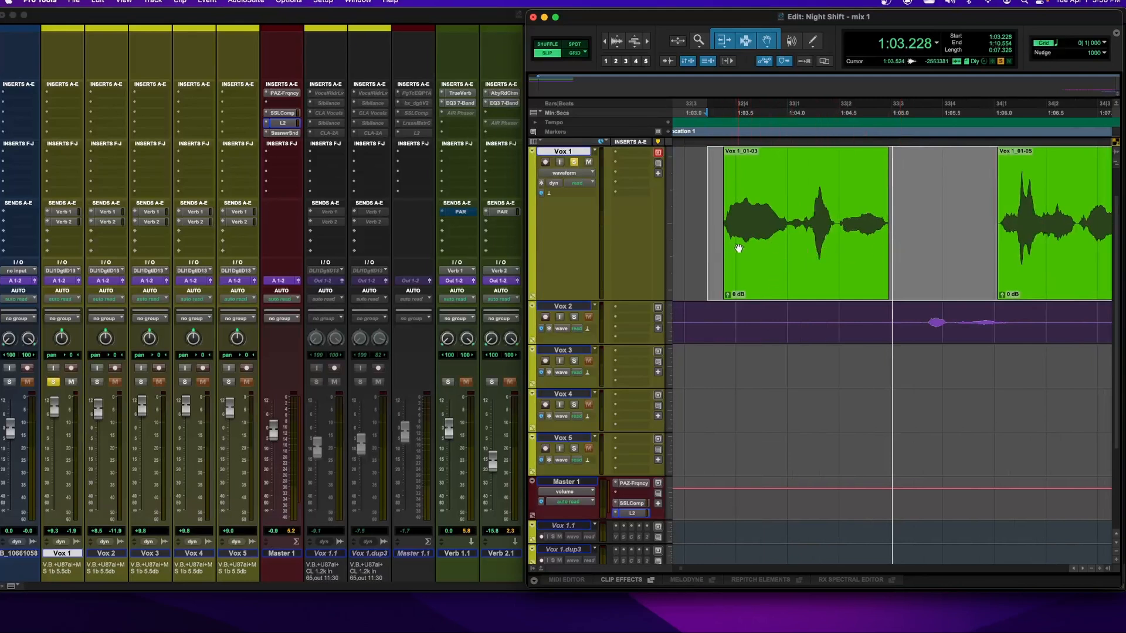
{"action": "scroll", "coordinate": [810, 262], "scroll_direction": "right", "scroll_amount": 10}
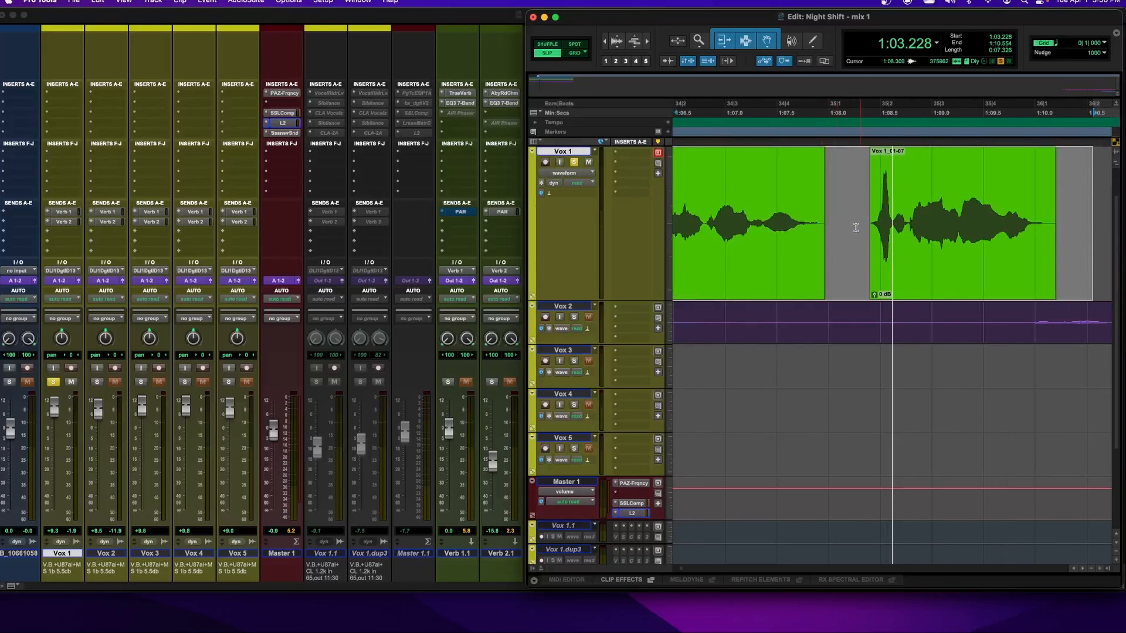
Step: Apply batch fades to the selected Vox 1 phrase clips with 30 ms fade-ins and 30 ms fade-outs
{"action": "key", "text": "super+f"}
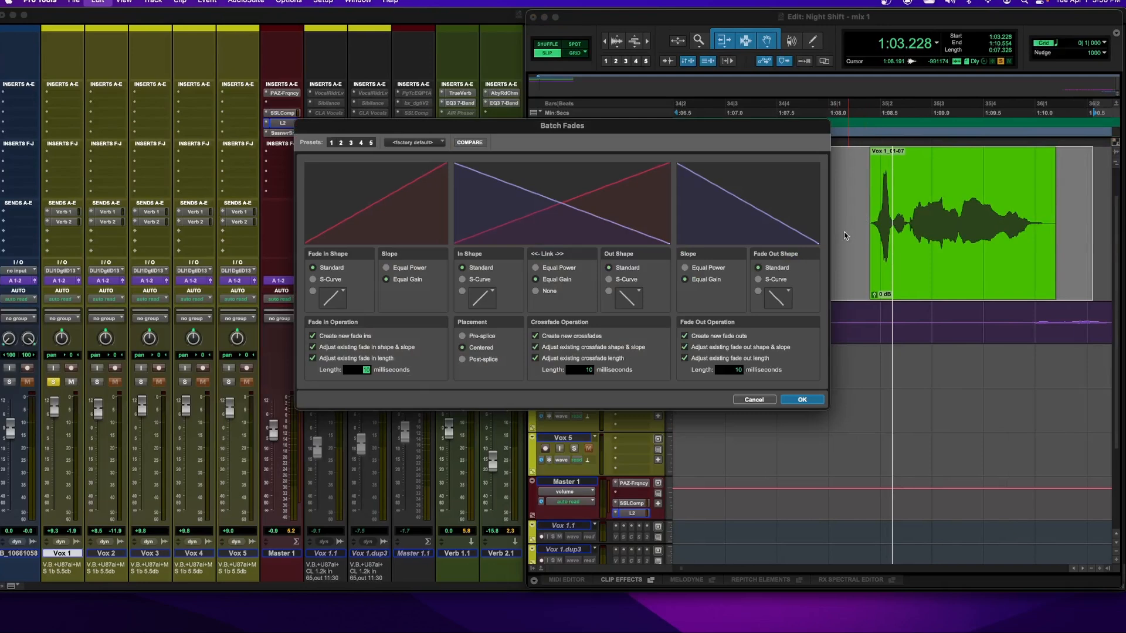
{"action": "left_click_drag", "start_coordinate": [625, 128], "coordinate": [310, 49]}
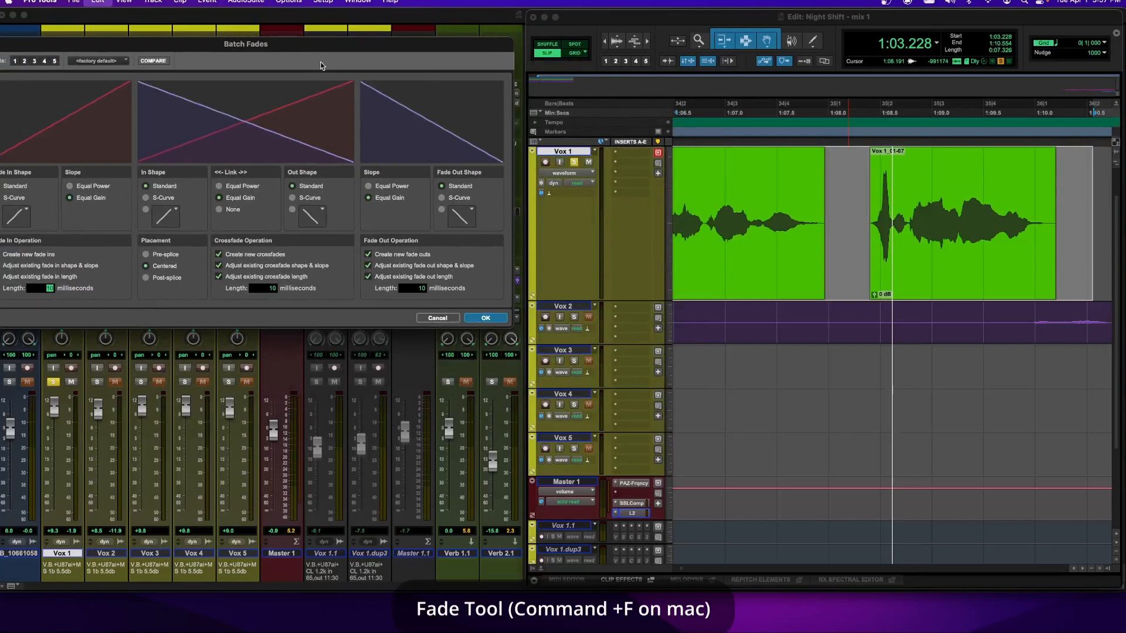
{"action": "left_click_drag", "start_coordinate": [322, 51], "coordinate": [535, 66]}
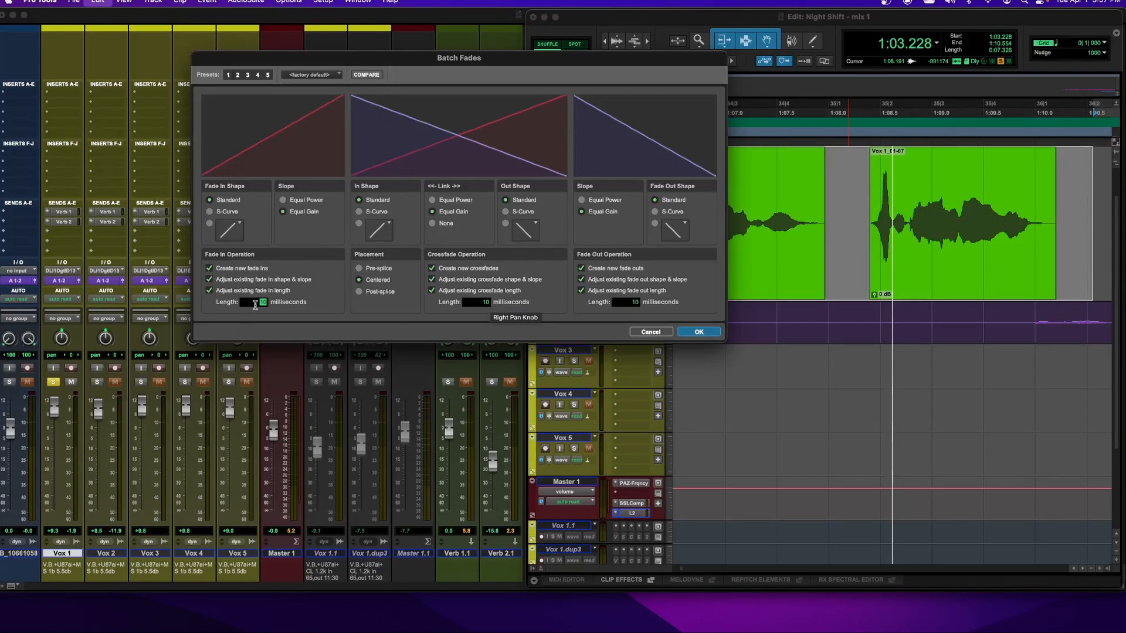
{"action": "type", "text": "3"}
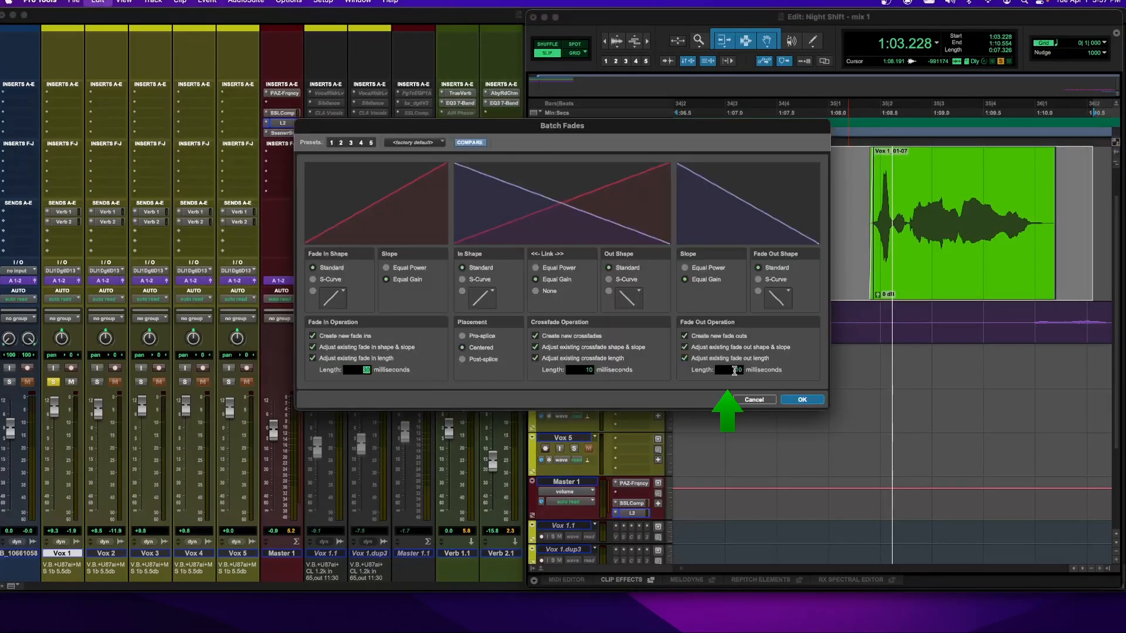
{"action": "left_click", "coordinate": [735, 371]}
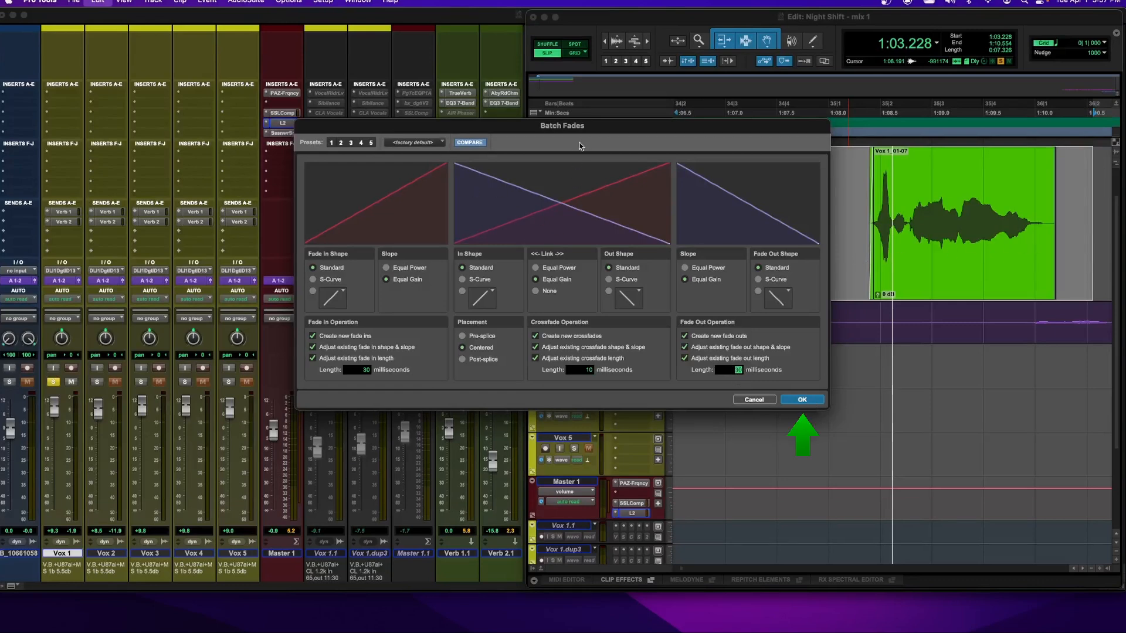
{"action": "left_click_drag", "start_coordinate": [586, 126], "coordinate": [468, 114]}
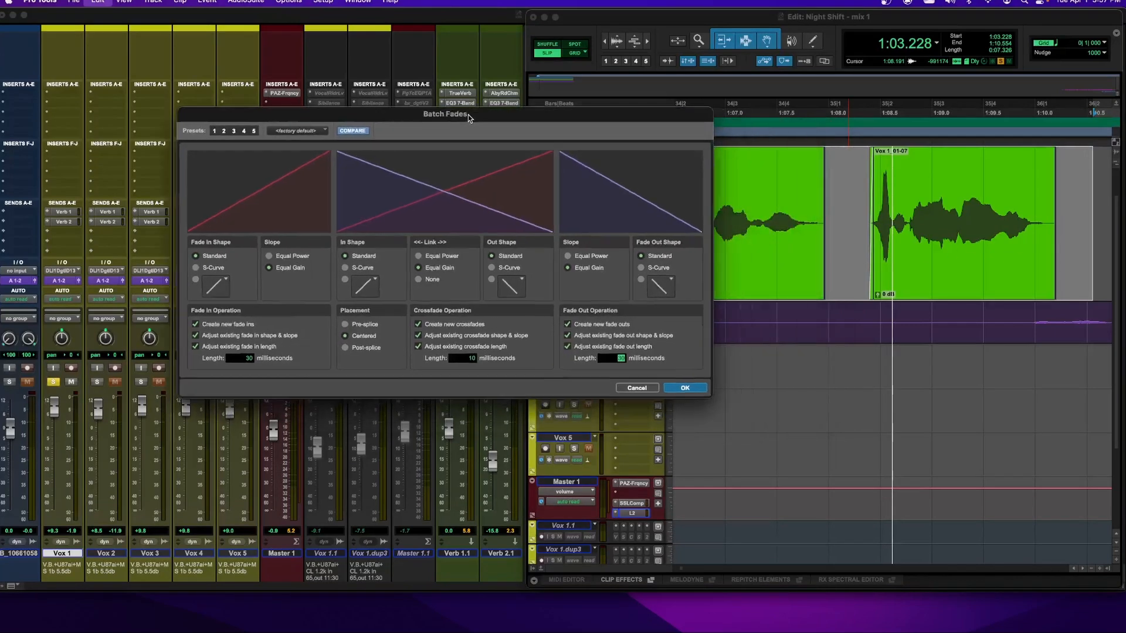
{"action": "left_click", "coordinate": [682, 388]}
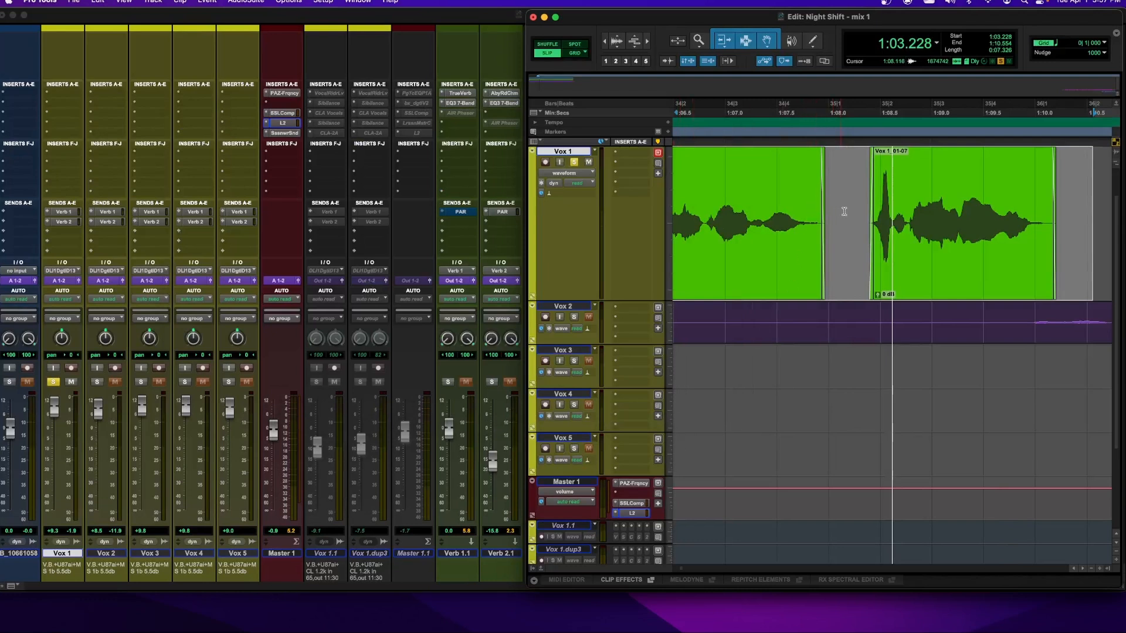
Step: Select the third phrase clip on Vox 1 and examine the fades at its start and end up close
{"action": "left_click_drag", "start_coordinate": [867, 210], "coordinate": [1057, 216]}
{"action": "key", "text": "t"}
{"action": "key", "text": "t"}
{"action": "key", "text": "t"}
{"action": "key", "text": "t"}
{"action": "key", "text": "t"}
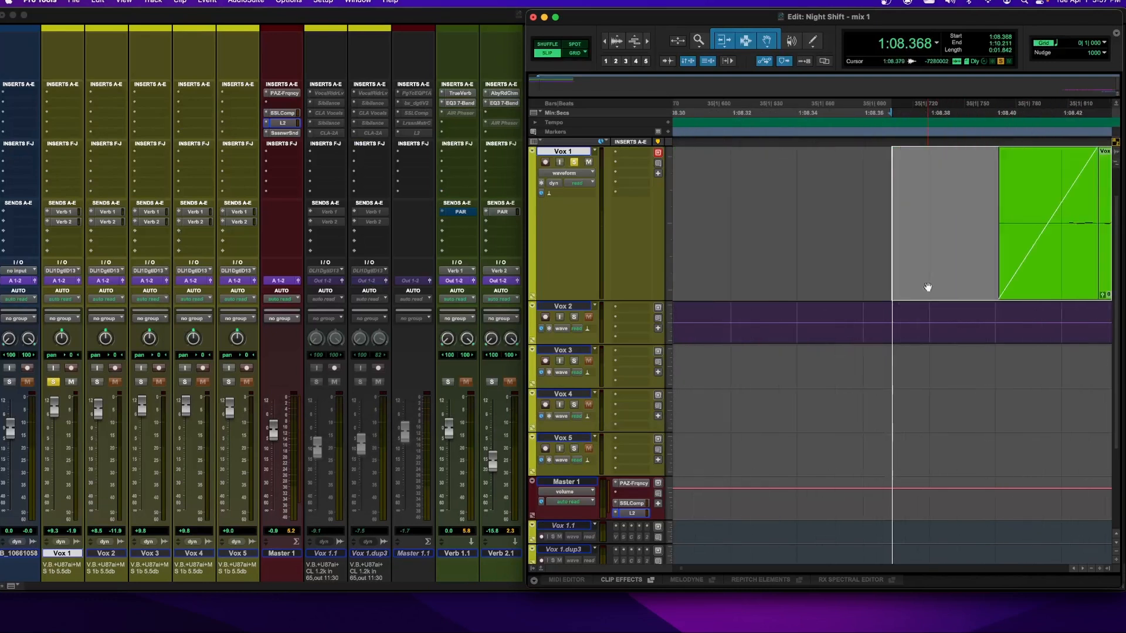
{"action": "scroll", "coordinate": [1006, 230], "scroll_direction": "right", "scroll_amount": 5}
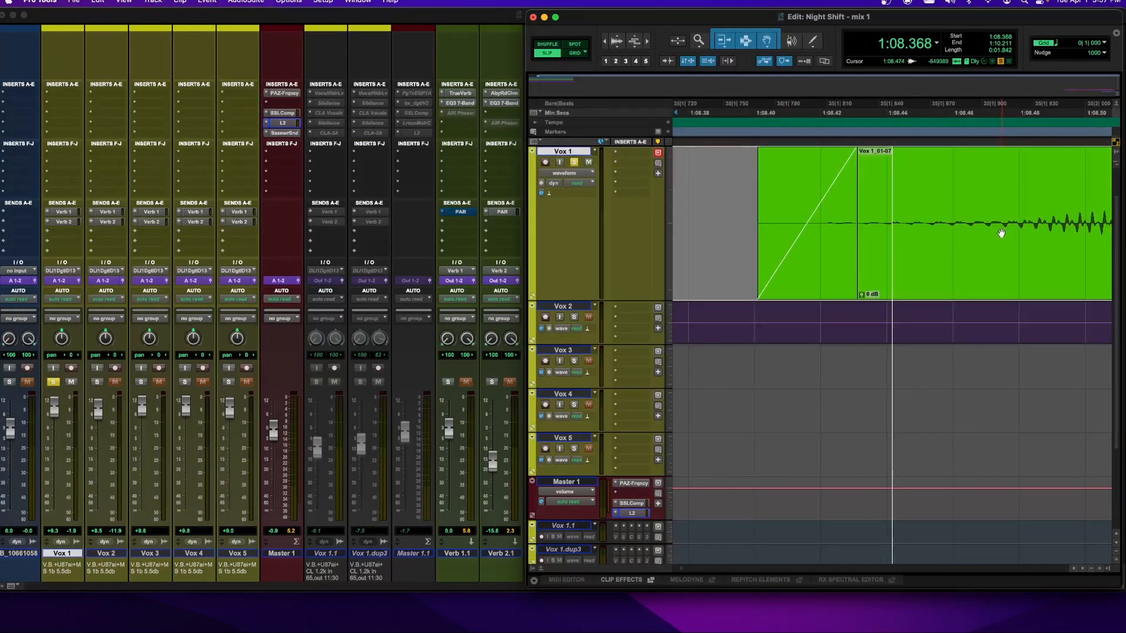
{"action": "key", "text": "Tab"}
{"action": "key", "text": "Tab"}
{"action": "key", "text": "Tab"}
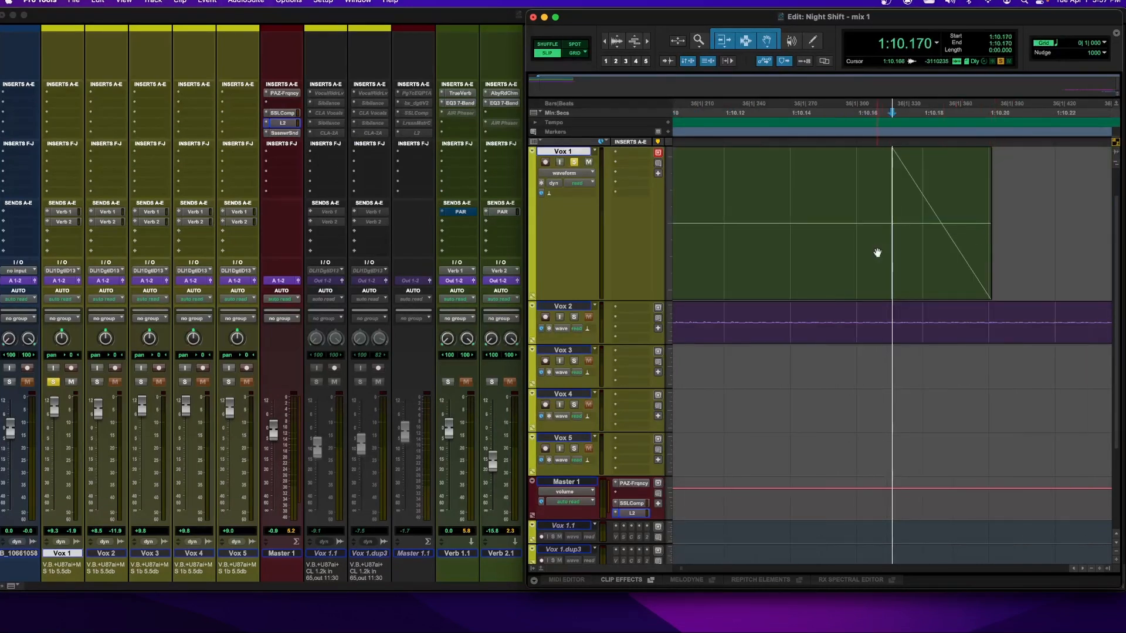
Step: Select the three faded phrase clips on Vox 1 from 1:03.185 to 1:10.468 and play them back
{"action": "key", "text": "r"}
{"action": "key", "text": "r"}
{"action": "key", "text": "r"}
{"action": "key", "text": "r"}
{"action": "key", "text": "r"}
{"action": "key", "text": "r"}
{"action": "key", "text": "r"}
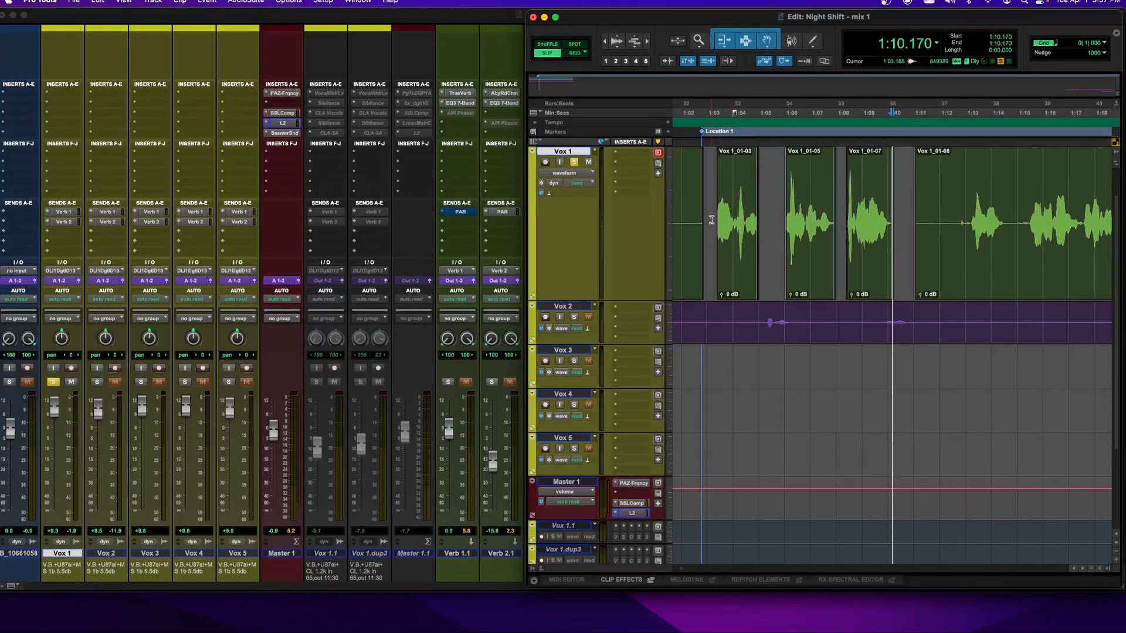
{"action": "left_click_drag", "start_coordinate": [711, 220], "coordinate": [883, 210]}
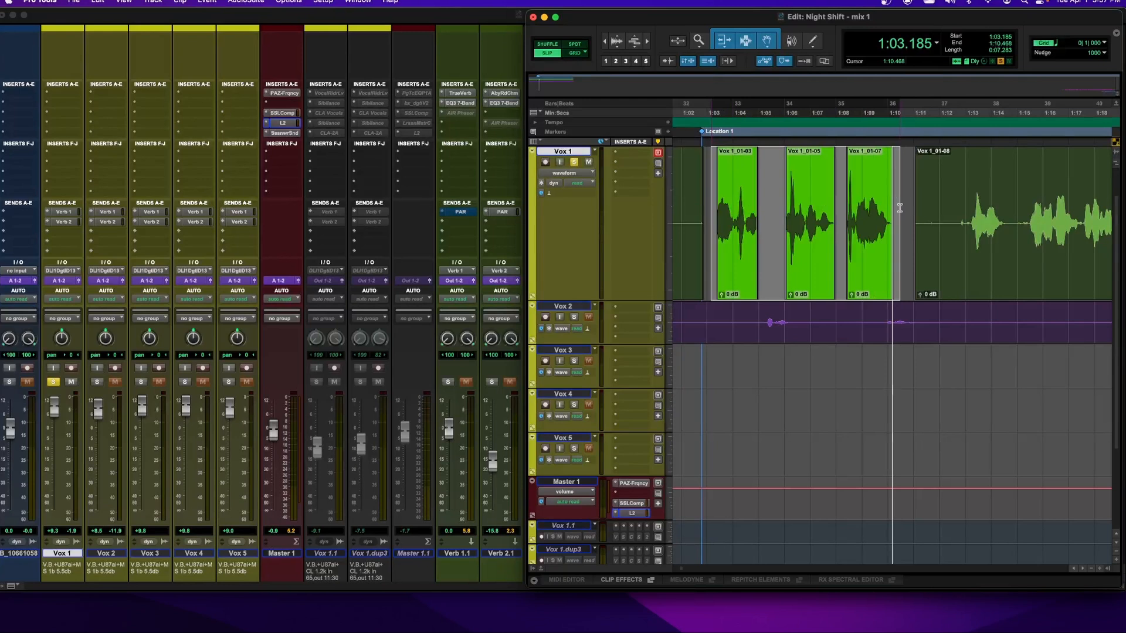
{"action": "key", "text": "space"}
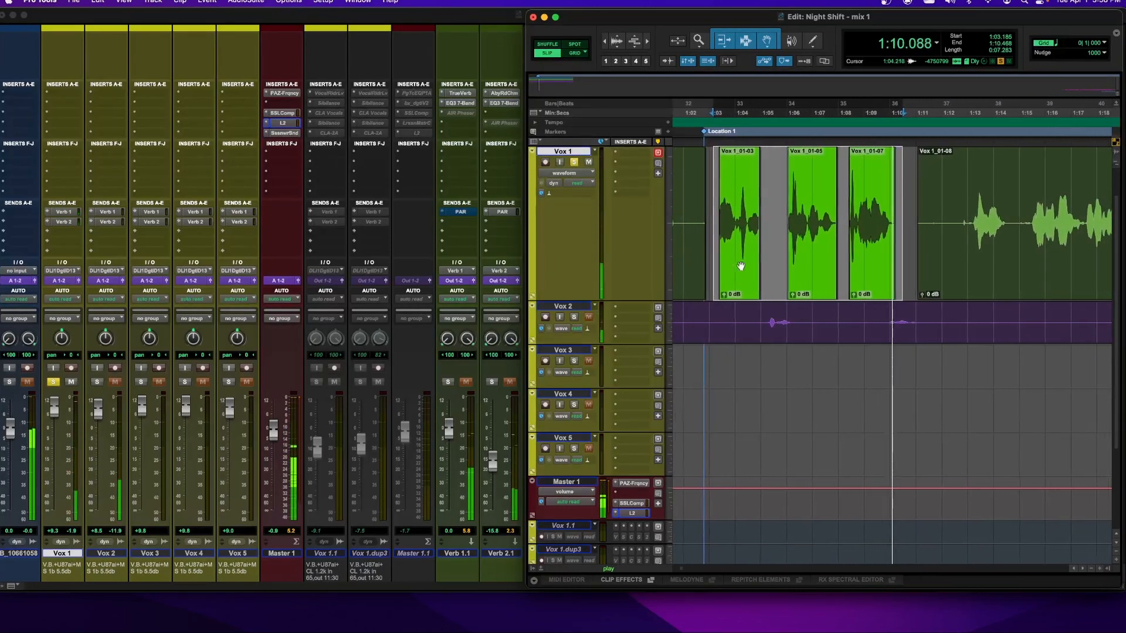
{"action": "key", "text": "space"}
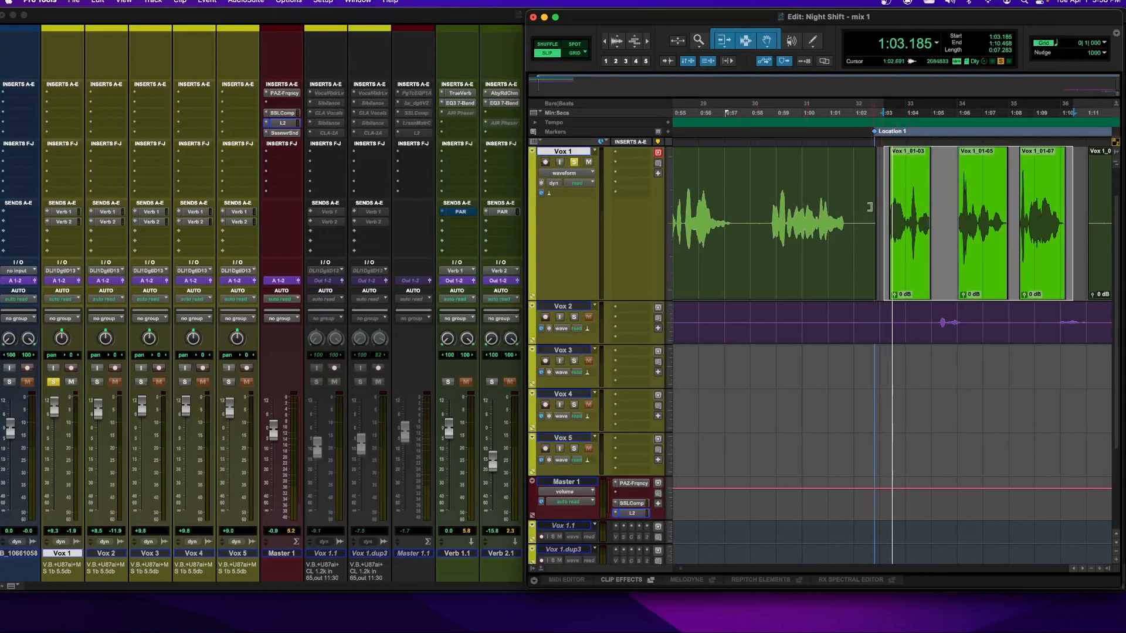
Step: Delete the Vox 1 material from 1:02.455 to 1:11.779 and undo back to the original unstripped vocal
{"action": "left_click_drag", "start_coordinate": [866, 208], "coordinate": [1106, 207]}
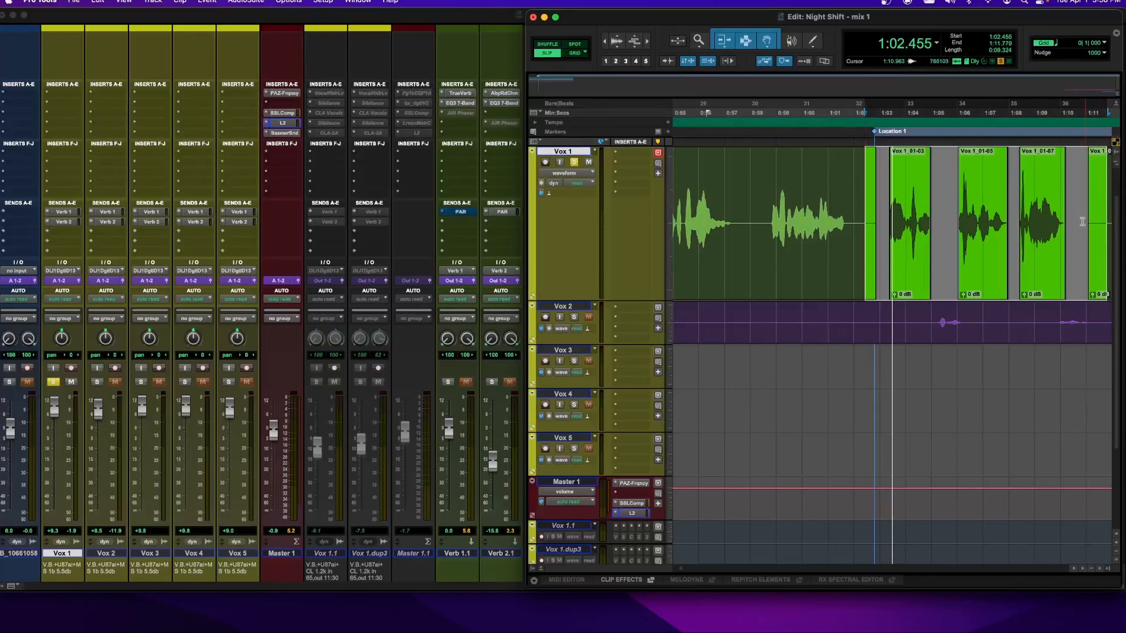
{"action": "key", "text": "Delete"}
{"action": "left_click_drag", "start_coordinate": [858, 214], "coordinate": [1088, 209]}
{"action": "key", "text": "super+z"}
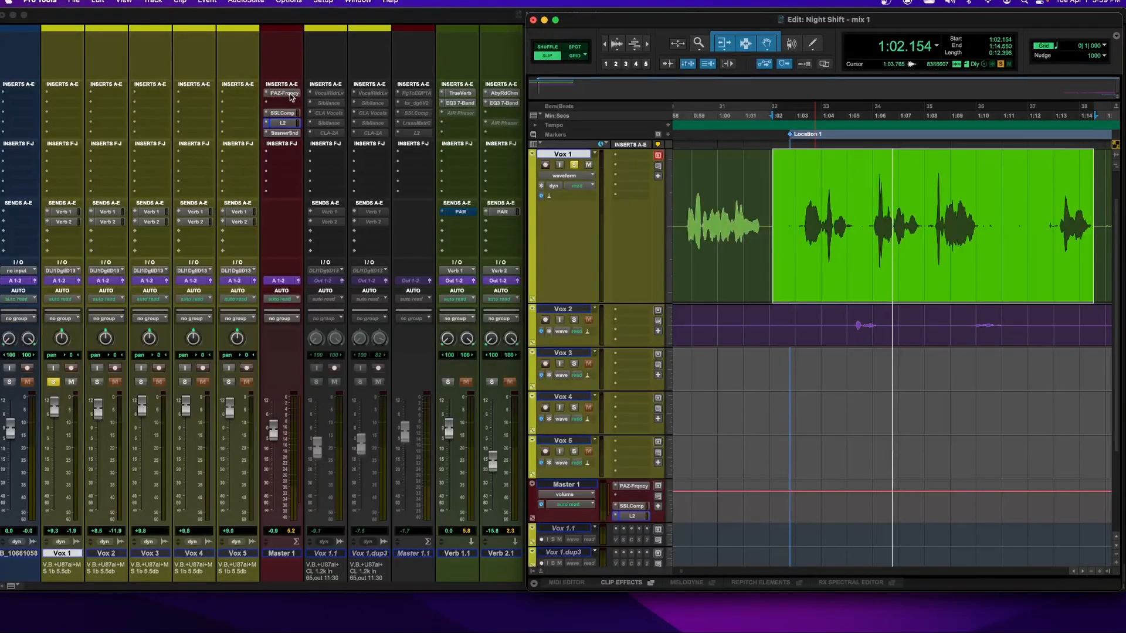
Step: Open the PAZ Frequency analyzer on Master 1 beside the Edit window and reset its level meters
{"action": "left_click", "coordinate": [284, 94]}
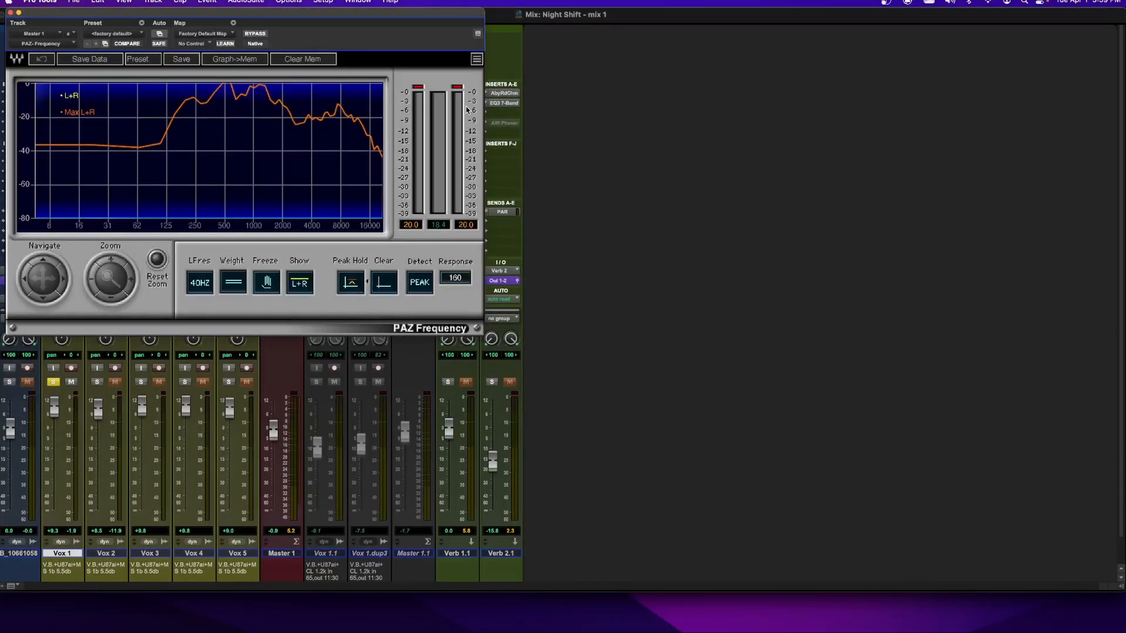
{"action": "key", "text": "super+="}
{"action": "left_click", "coordinate": [458, 89]}
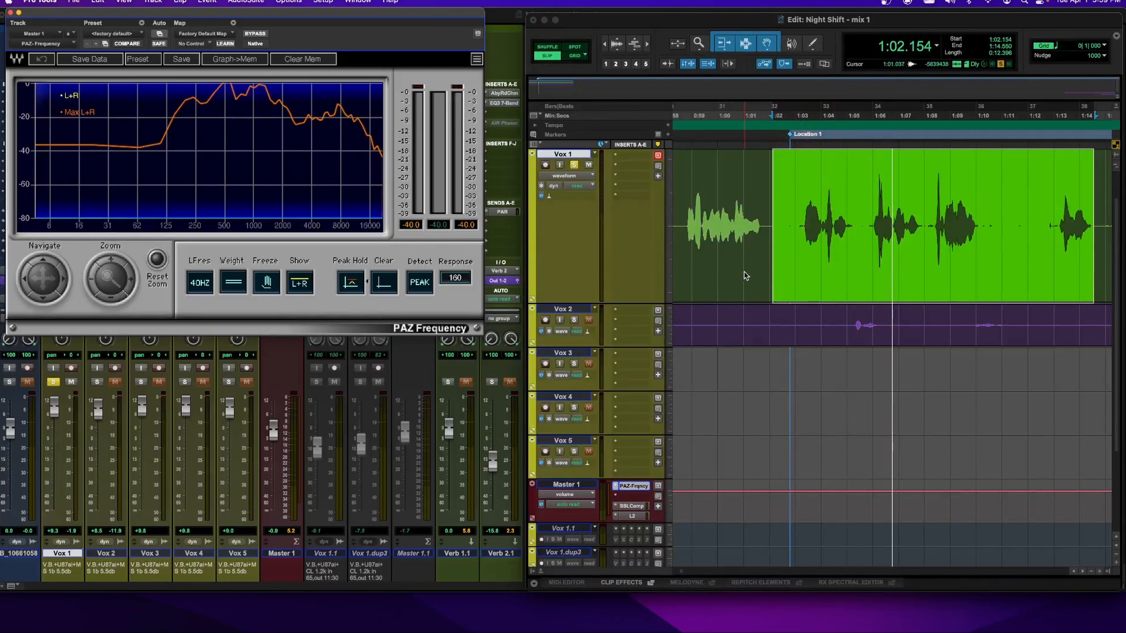
Step: Clear the analyzer's held peak curve and play the unstripped Vox 1 selection from 1:02.154 to examine its spectrum
{"action": "key", "text": "space"}
{"action": "key", "text": "space"}
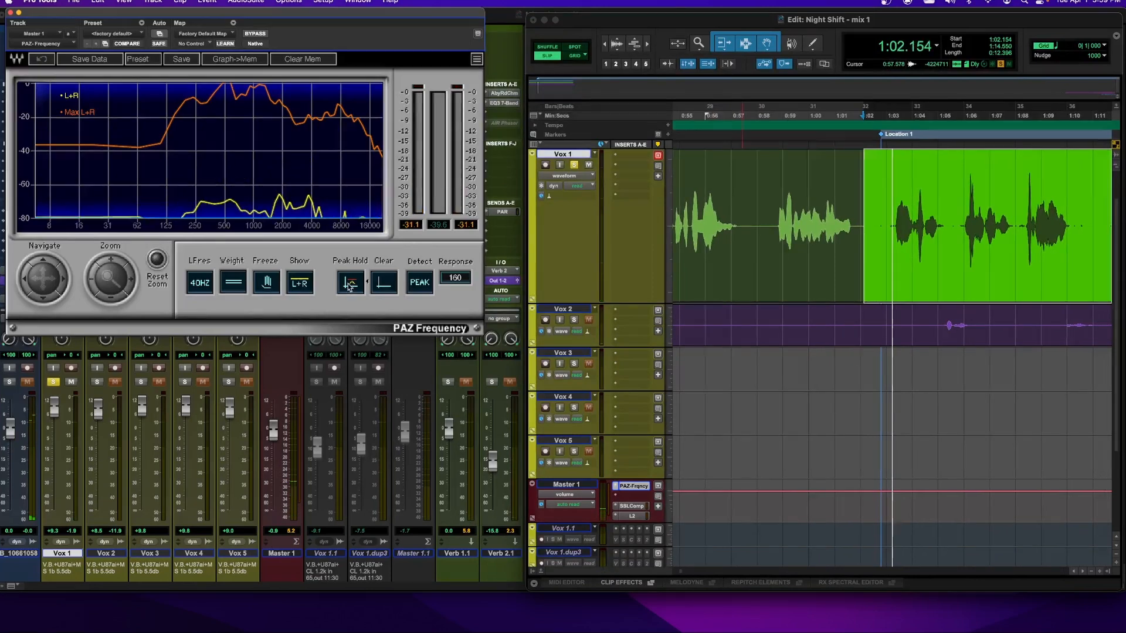
{"action": "left_click", "coordinate": [383, 283]}
{"action": "key", "text": "space"}
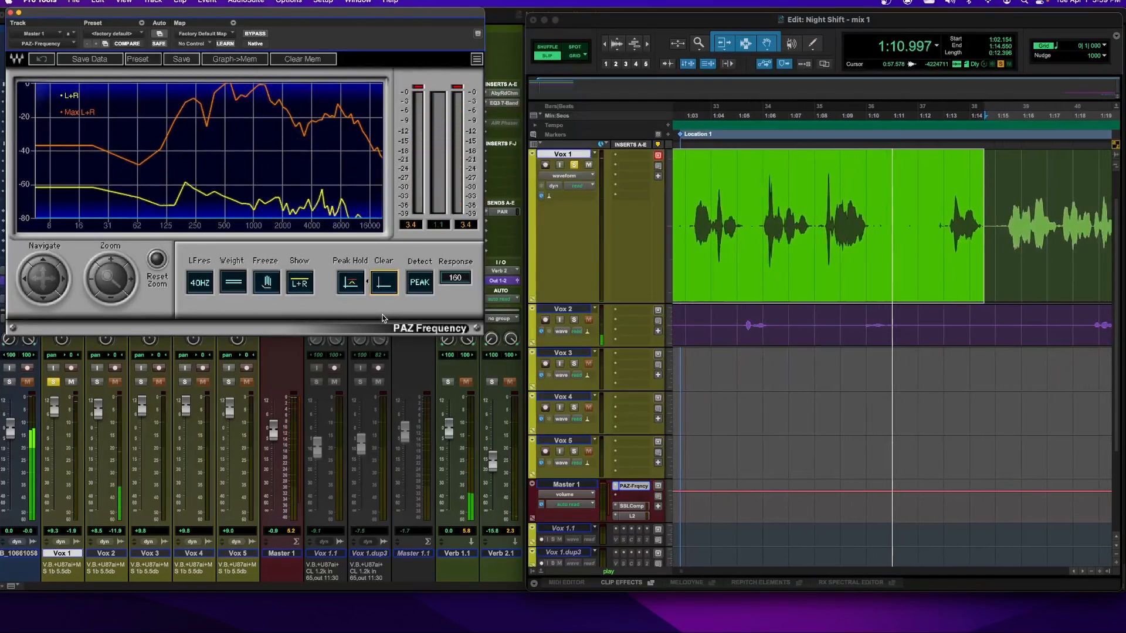
{"action": "key", "text": "space"}
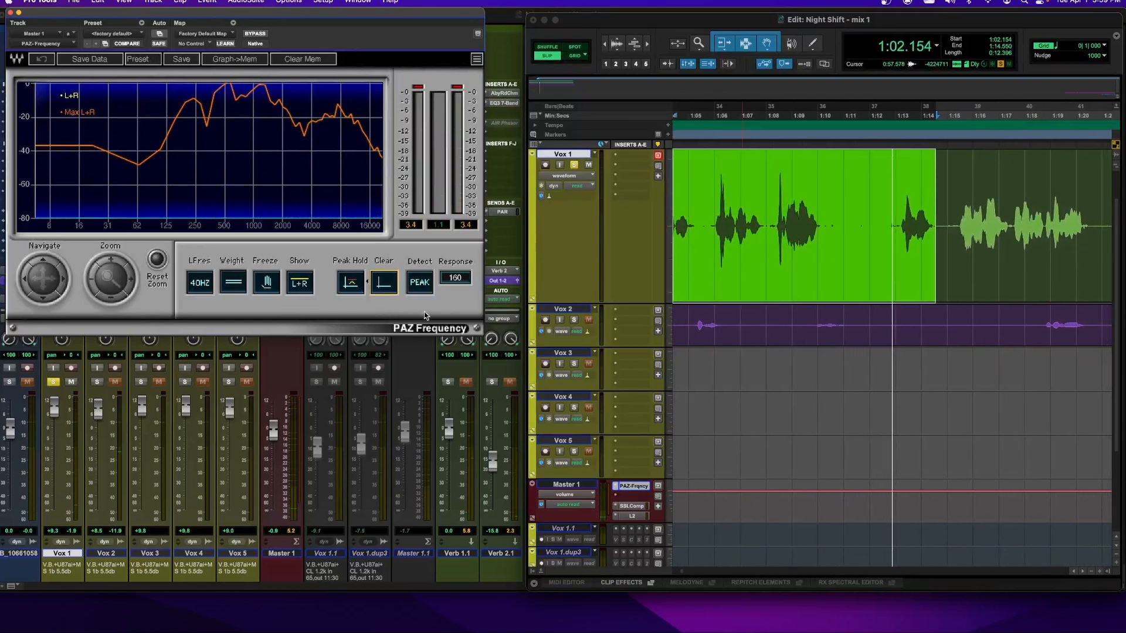
Step: Select the gap between phrases on Vox 1 from 1:10.382 to 1:12.875 and play it through the analyzer
{"action": "left_click", "coordinate": [828, 224]}
{"action": "left_click_drag", "start_coordinate": [827, 223], "coordinate": [892, 224]}
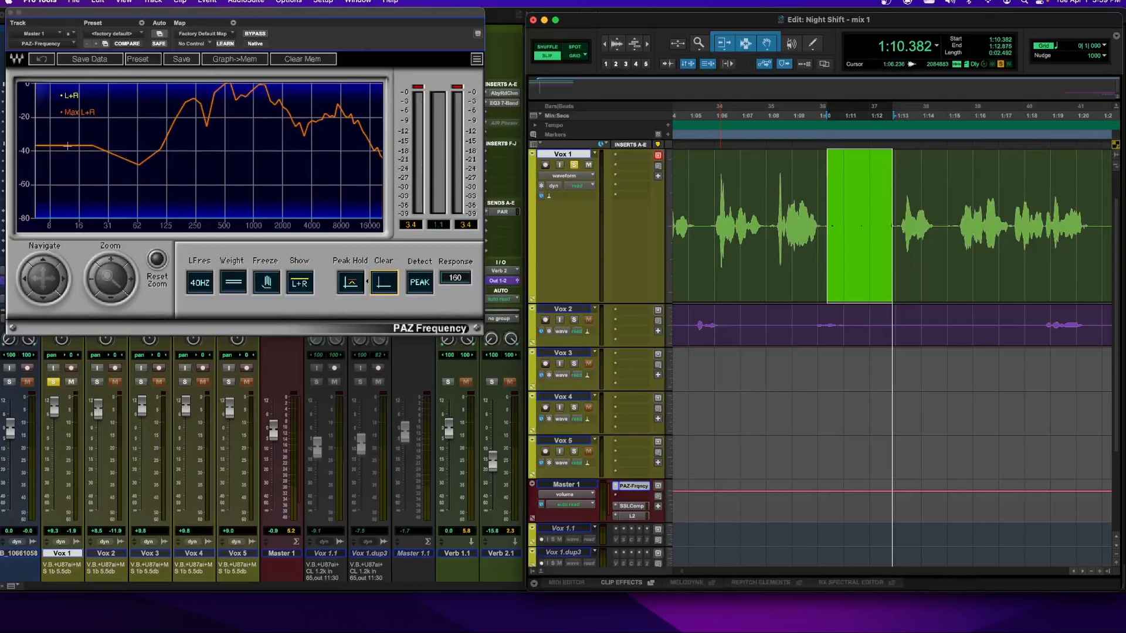
{"action": "key", "text": "space"}
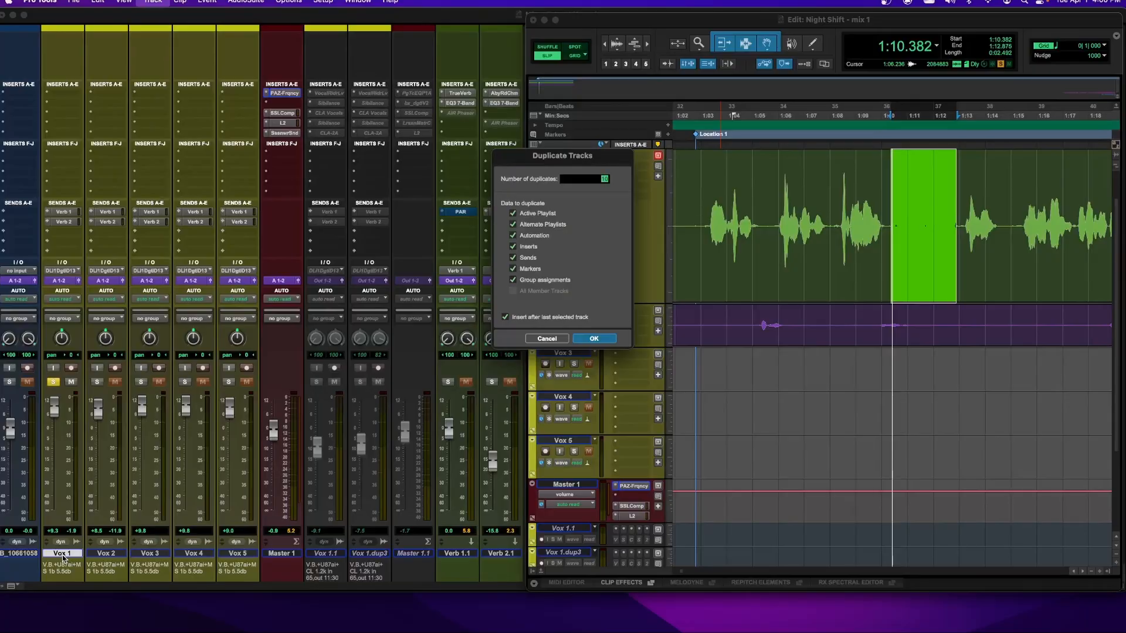
Step: Duplicate the Vox 1 track 10 times with all its data and move the Edit window to uncover the mixer channels
{"action": "key", "text": "Return"}
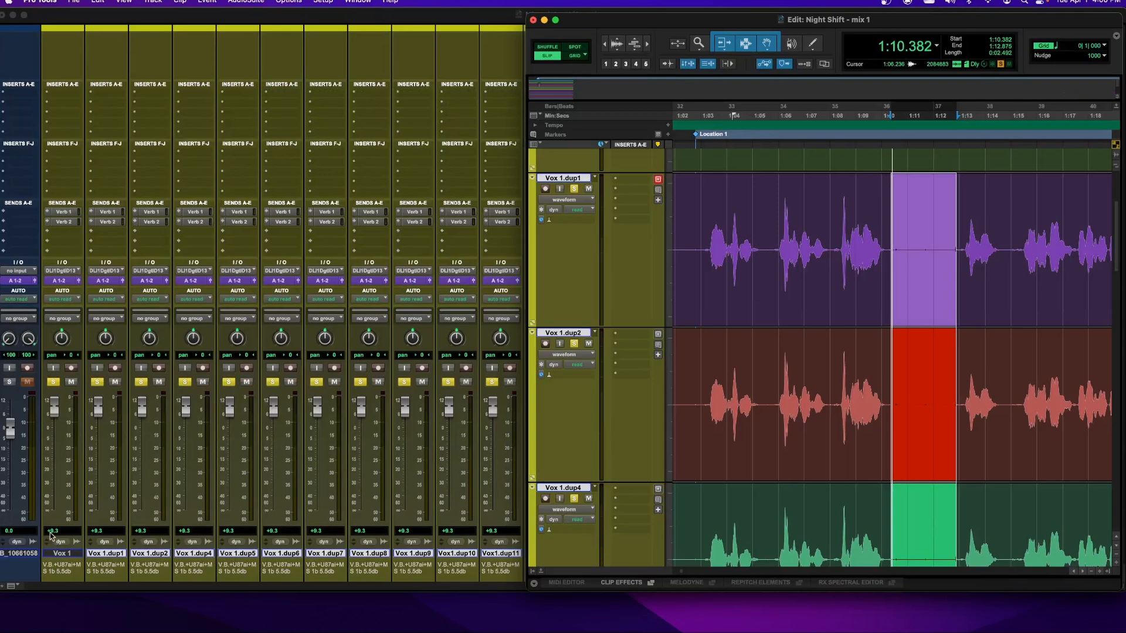
{"action": "left_click_drag", "start_coordinate": [635, 23], "coordinate": [860, 17]}
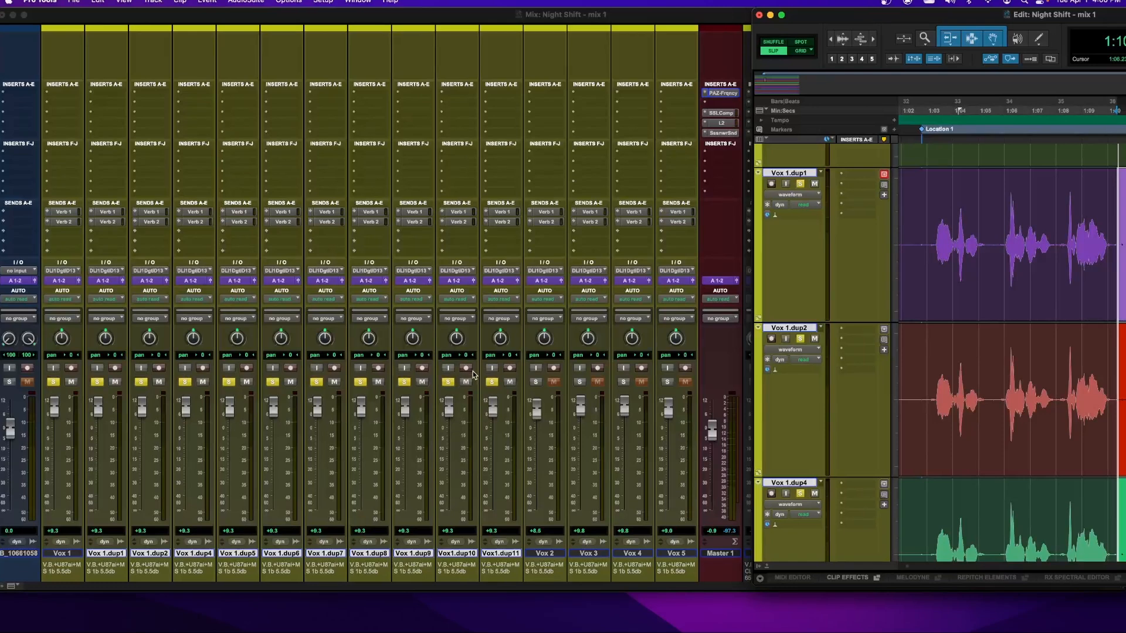
Step: Reopen the PAZ Frequency analyzer on Master 1 and bring the Edit window back beside it
{"action": "left_click", "coordinate": [723, 94]}
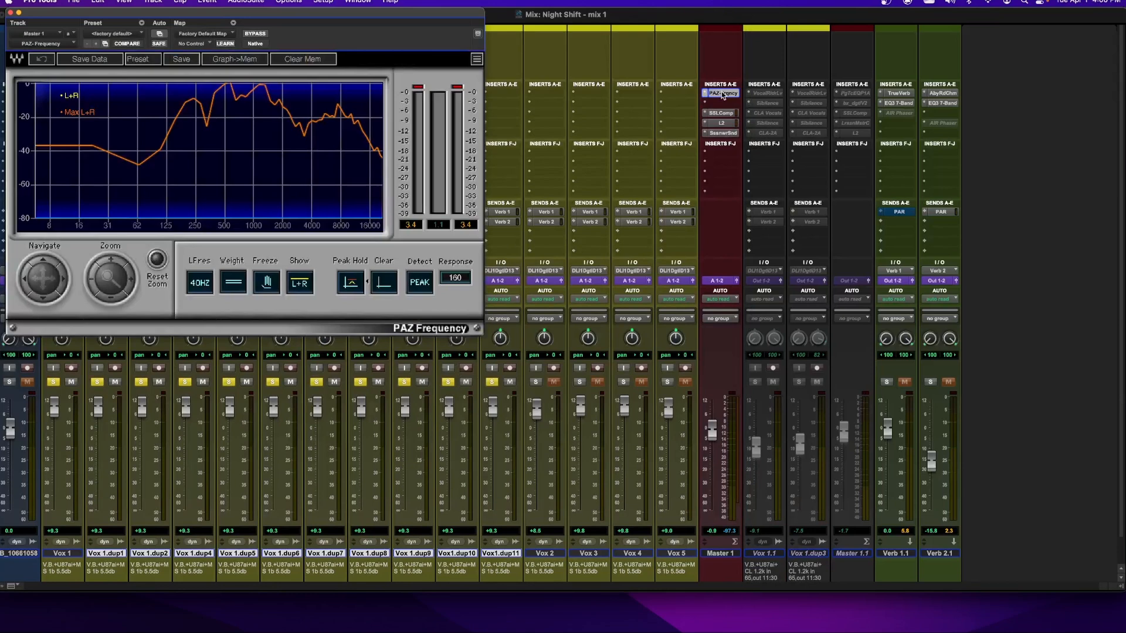
{"action": "key", "text": "super+equal"}
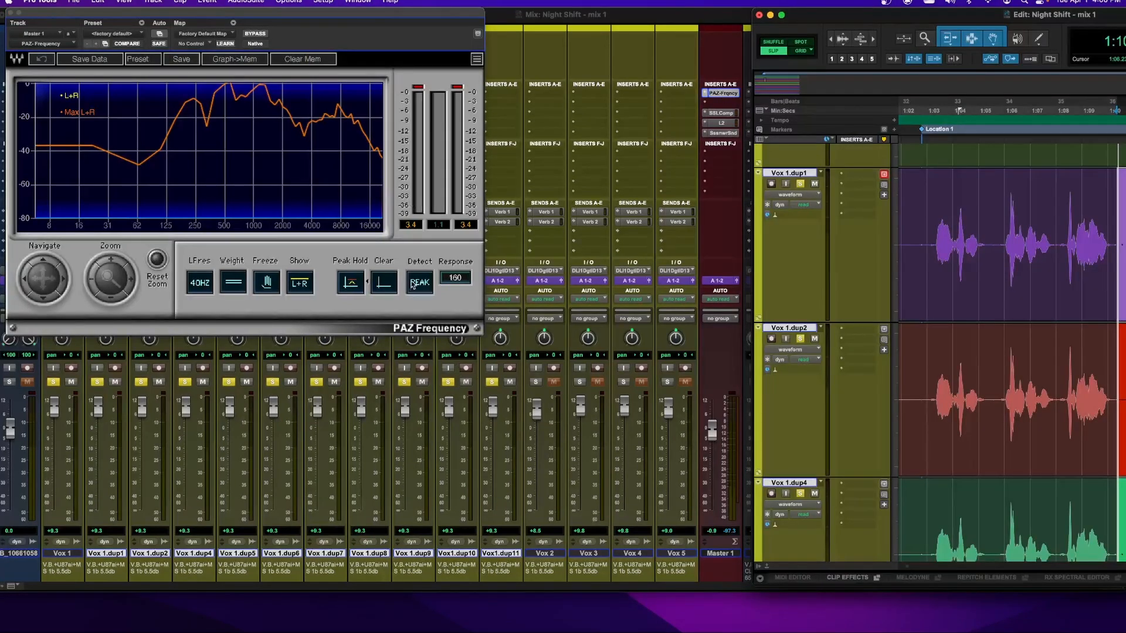
{"action": "scroll", "coordinate": [843, 308], "scroll_direction": "right", "scroll_amount": 2}
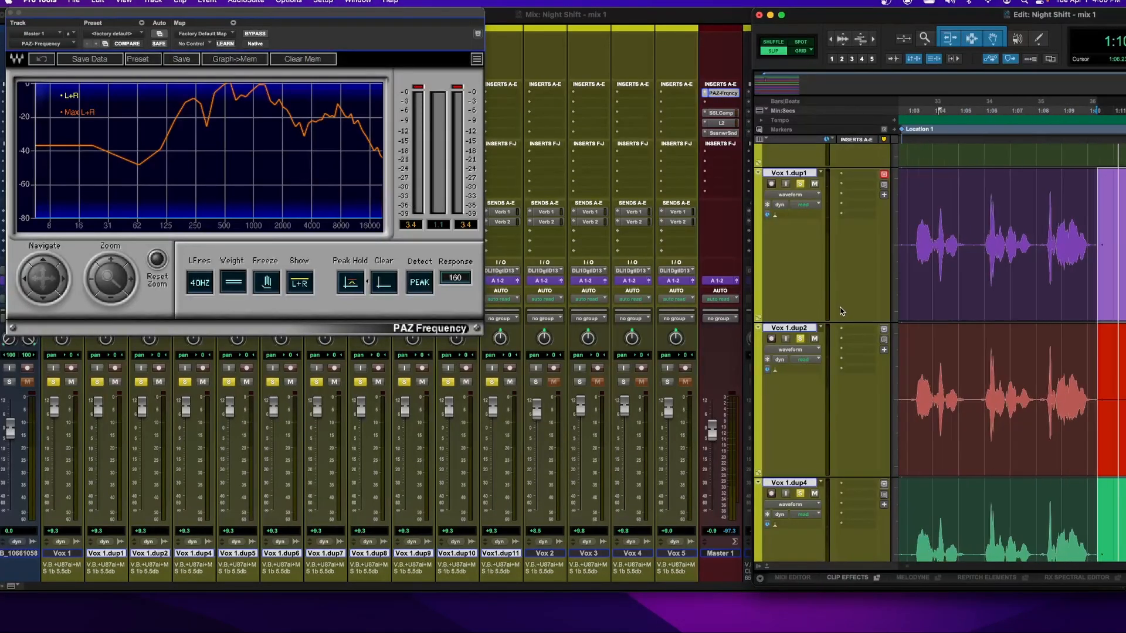
{"action": "scroll", "coordinate": [842, 310], "scroll_direction": "right", "scroll_amount": 5}
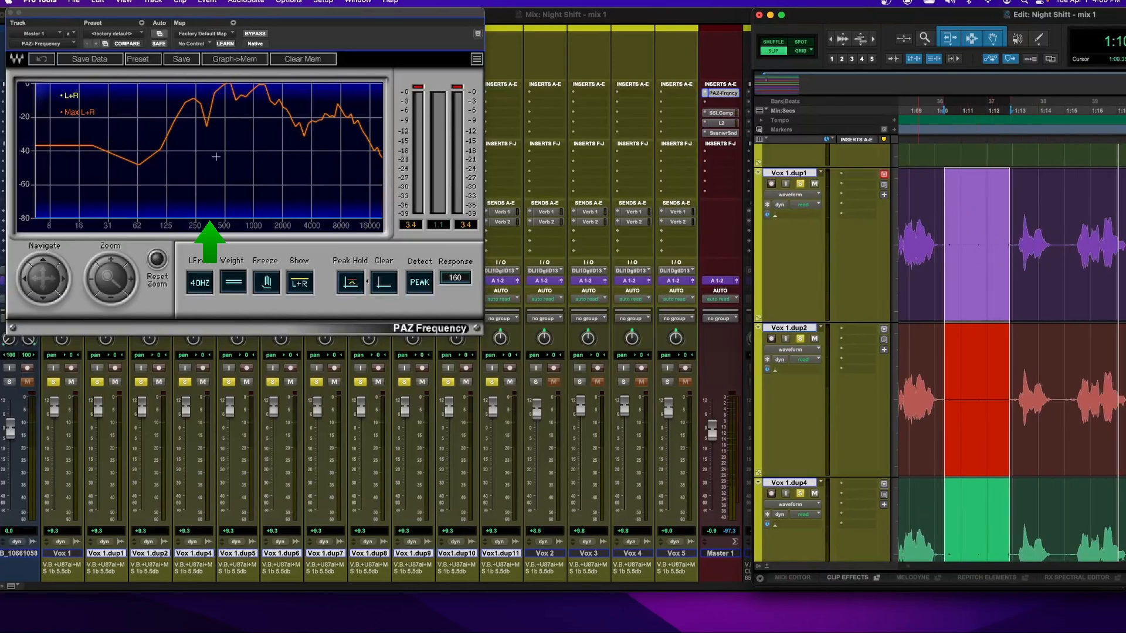
Step: Play the selected gap across Vox 1 and its duplicates several times and examine the noise spectrum and level in the analyzer
{"action": "key", "text": "space"}
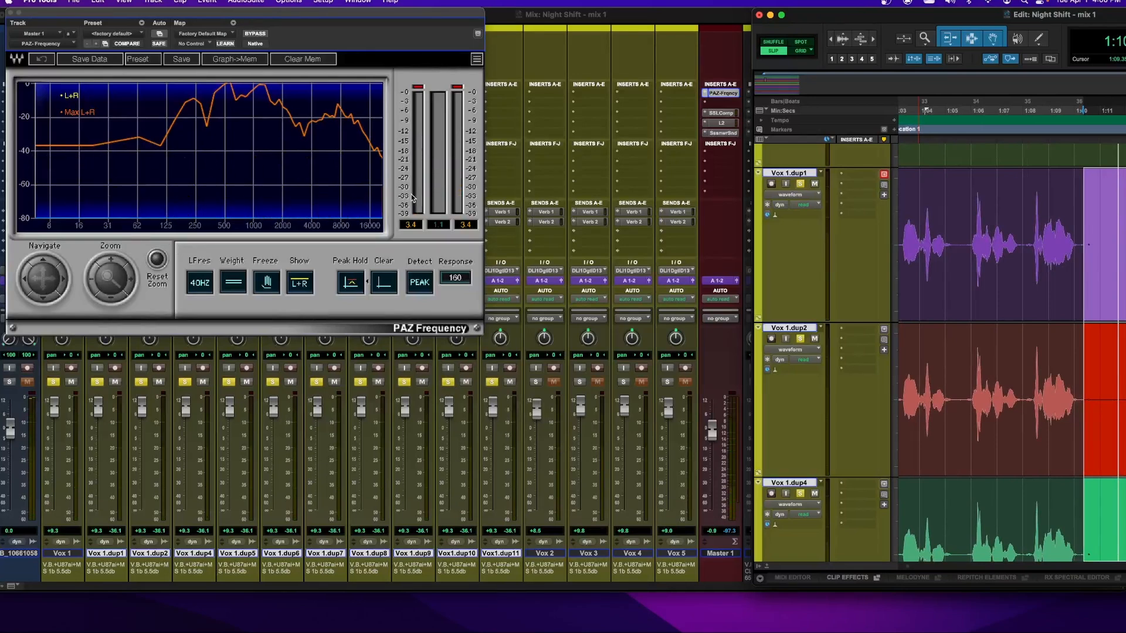
{"action": "key", "text": "space"}
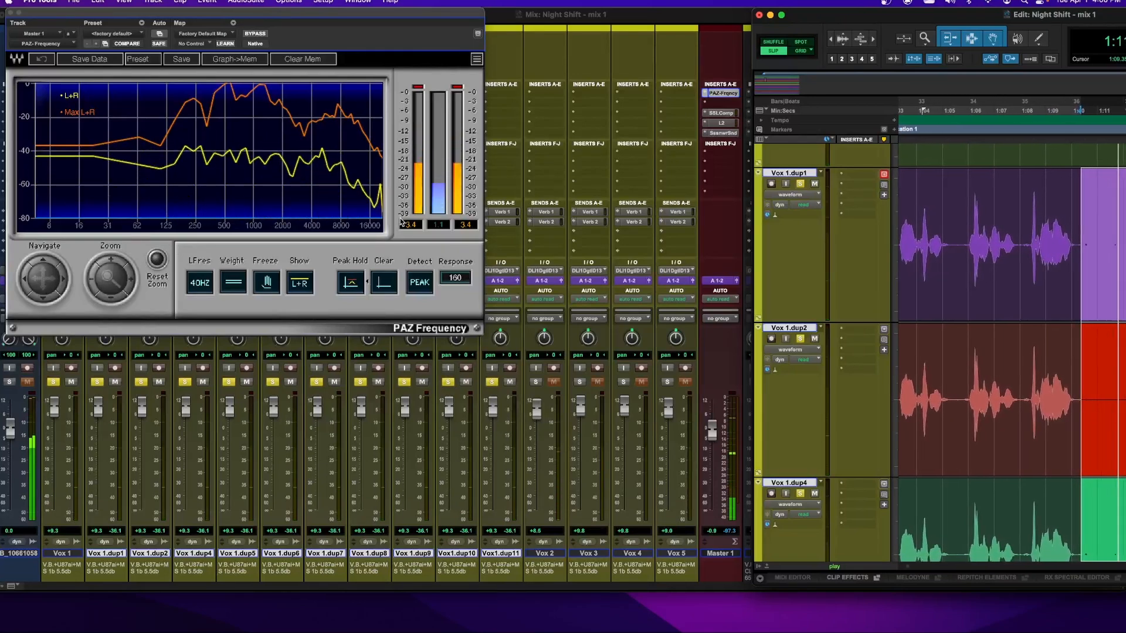
{"action": "key", "text": "space"}
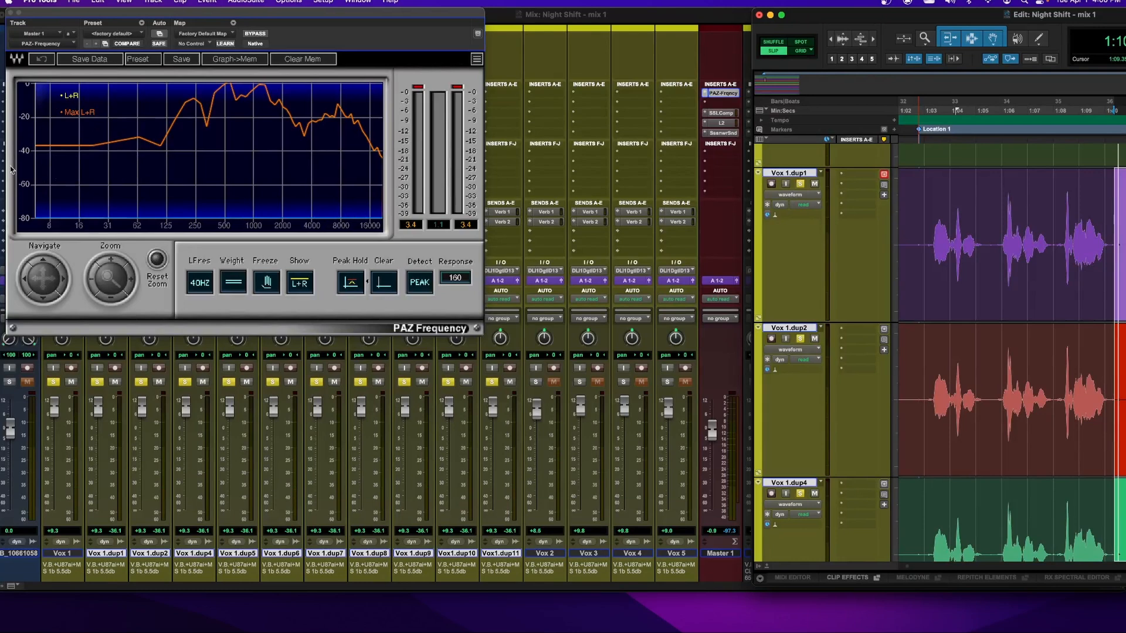
{"action": "key", "text": "space"}
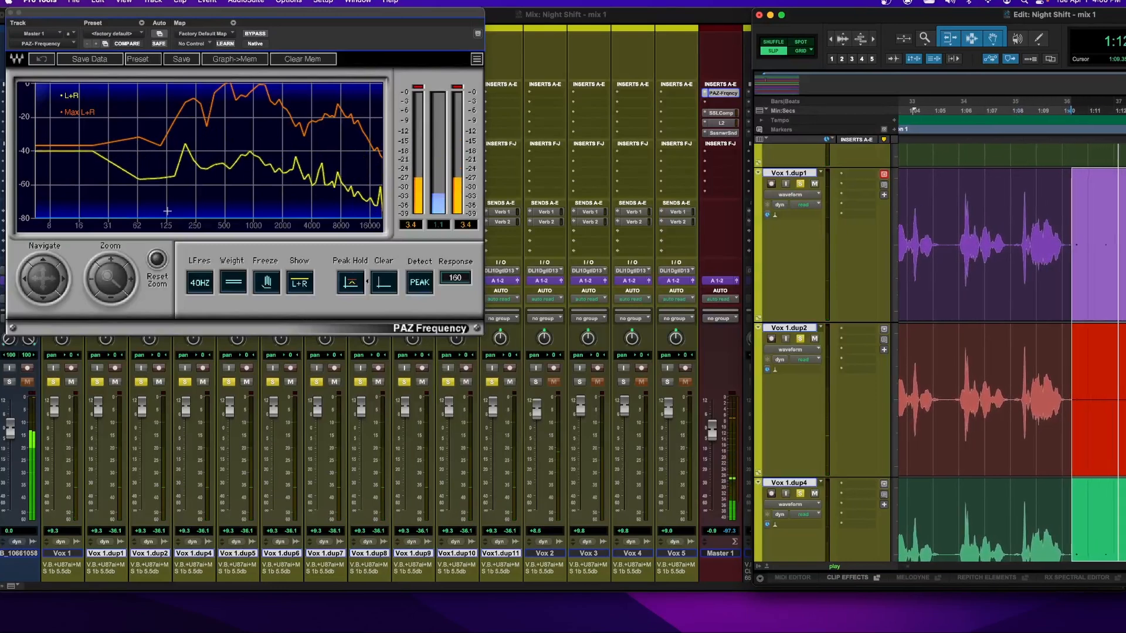
{"action": "key", "text": "space"}
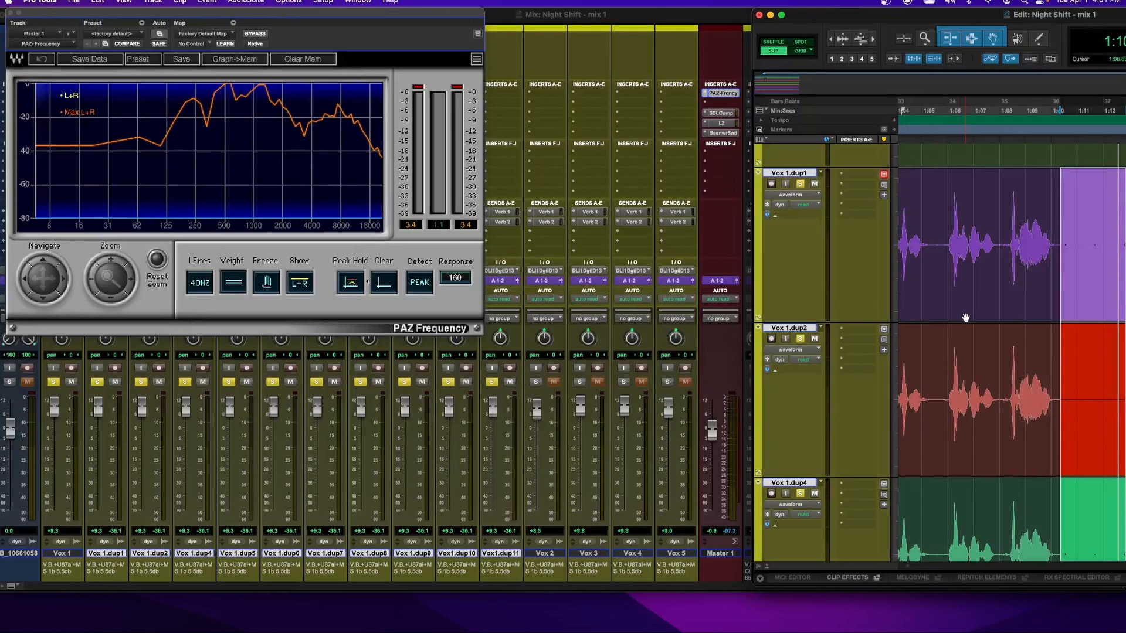
{"action": "scroll", "coordinate": [966, 317], "scroll_direction": "right", "scroll_amount": 5}
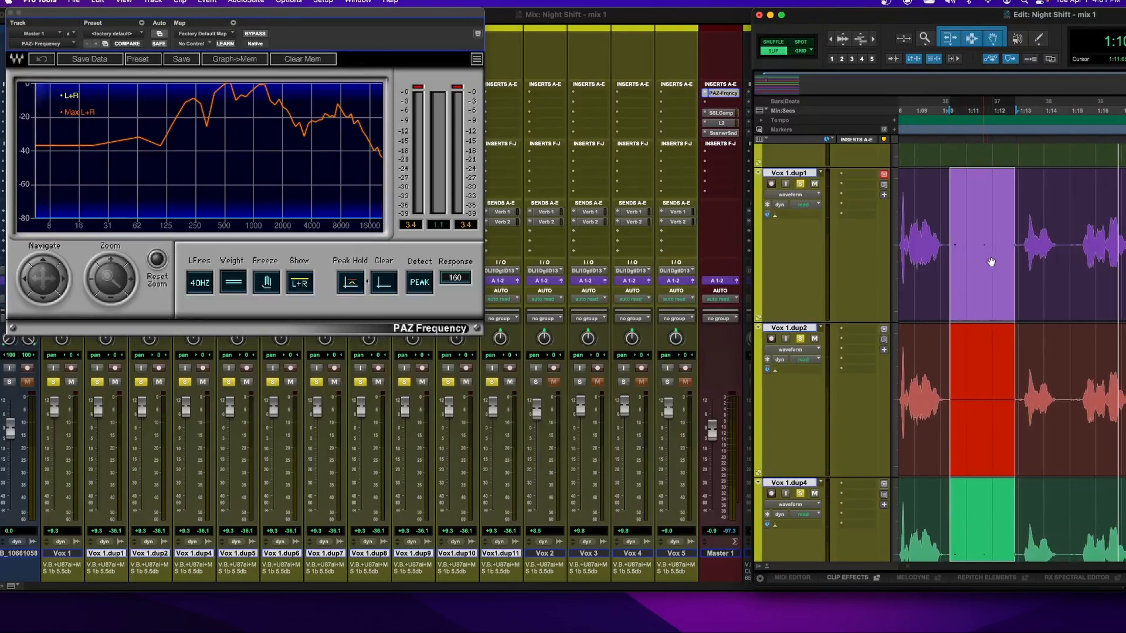
Step: Play the selected gap from 4:42.498 to 4:45.484 across the soloed Vox 1 duplicates and examine its noise spectrum in the analyzer
{"action": "scroll", "coordinate": [992, 260], "scroll_direction": "right", "scroll_amount": 3}
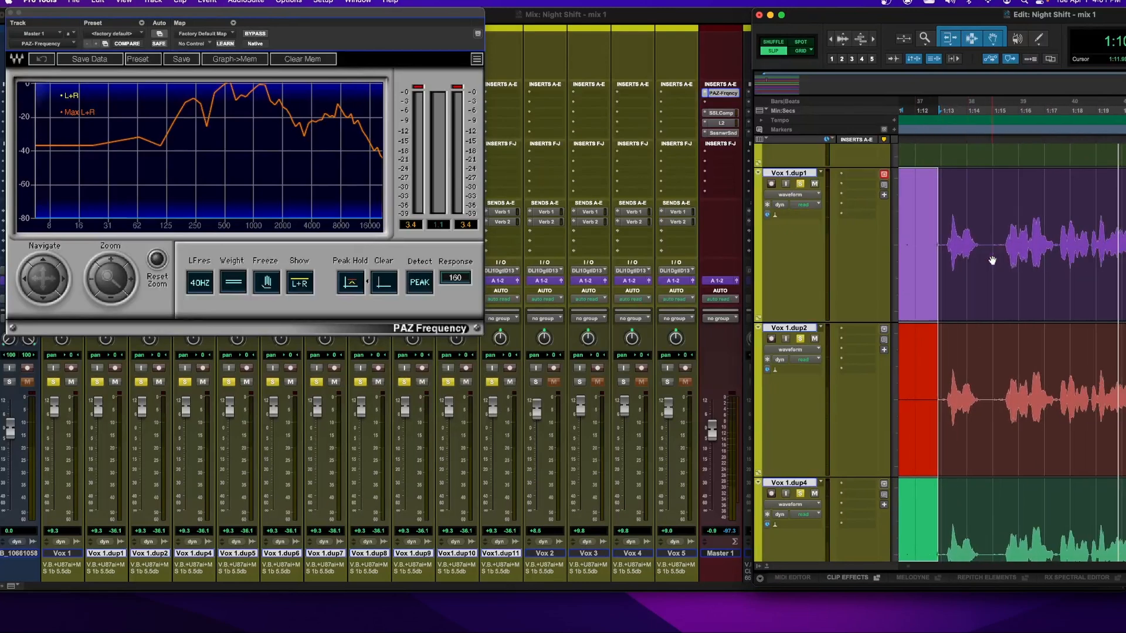
{"action": "scroll", "coordinate": [996, 258], "scroll_direction": "left", "scroll_amount": 1}
{"action": "scroll", "coordinate": [982, 260], "scroll_direction": "left", "scroll_amount": 5}
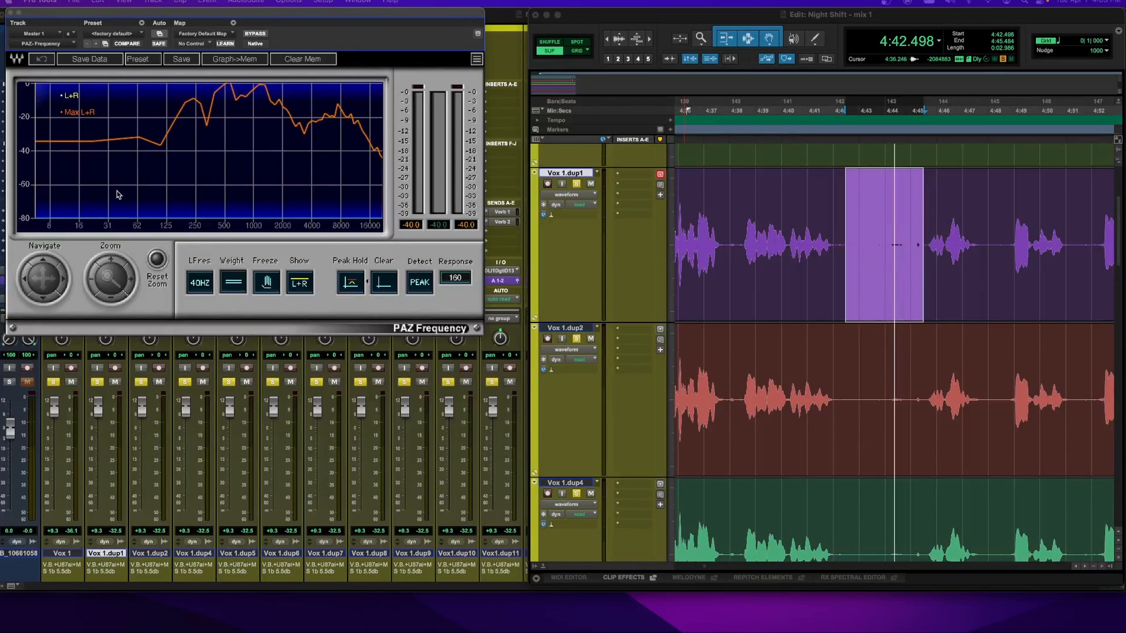
{"action": "key", "text": "space"}
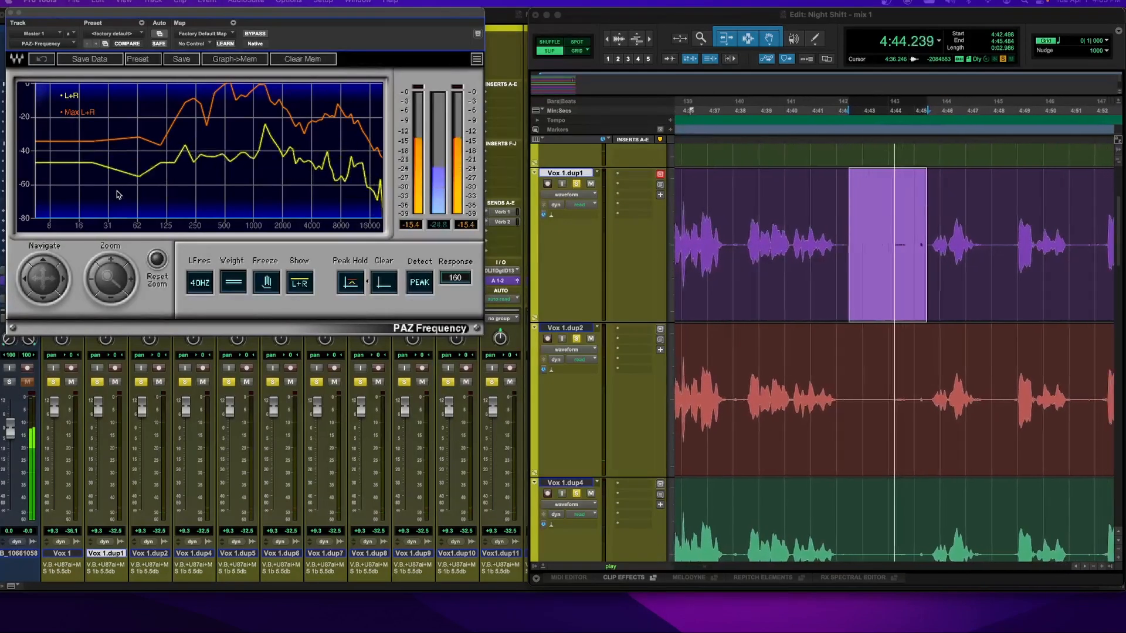
{"action": "key", "text": "space"}
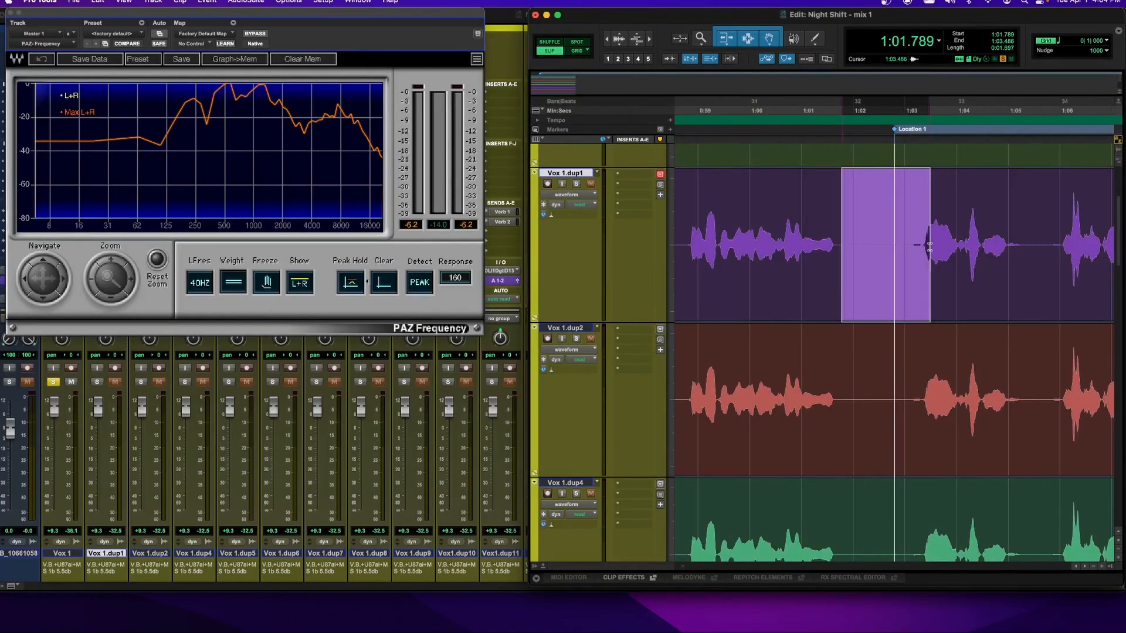
Step: Trim the selection on Vox 1.dup1 to end at 1:03.346 and play that gap repeatedly with only Vox 1 soloed, examining its noise spectrum
{"action": "left_click_drag", "start_coordinate": [934, 241], "coordinate": [922, 251]}
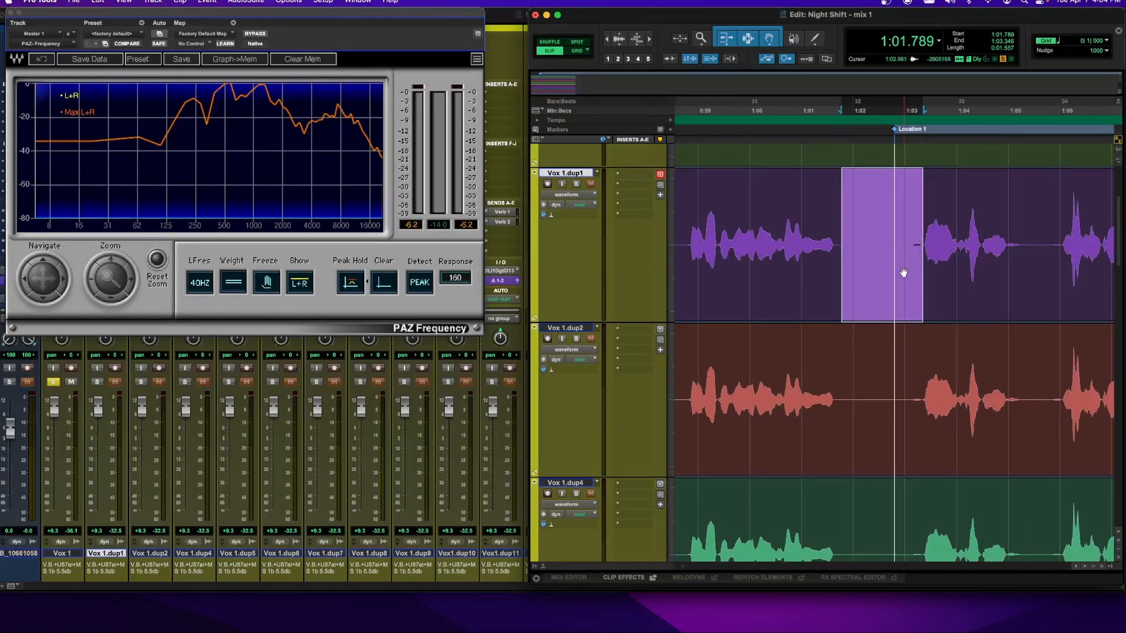
{"action": "key", "text": "space"}
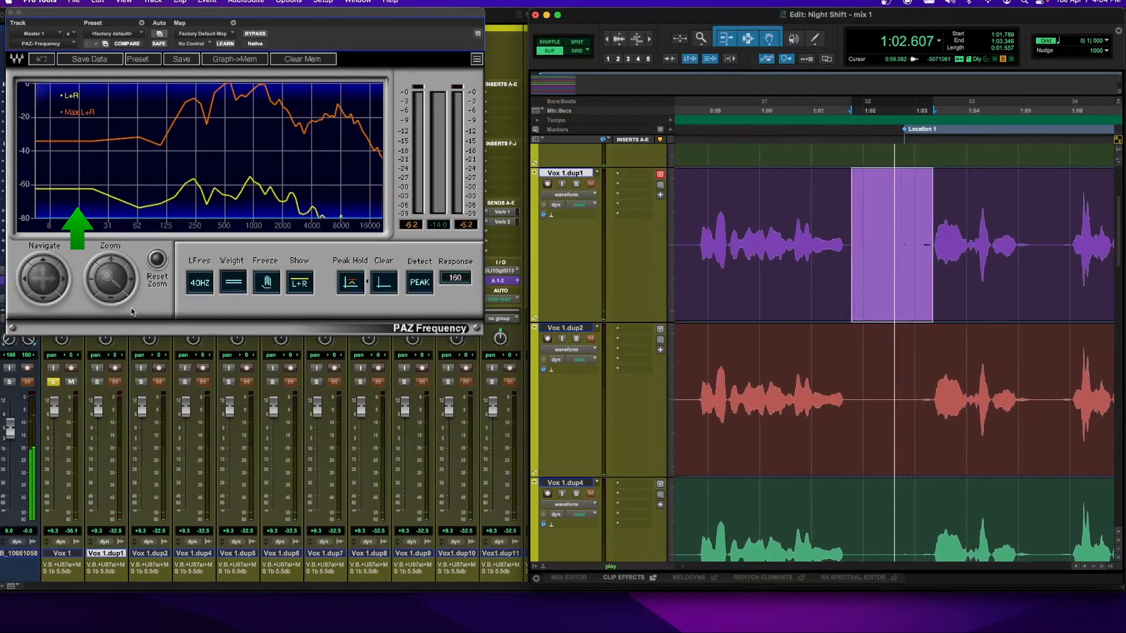
{"action": "key", "text": "space"}
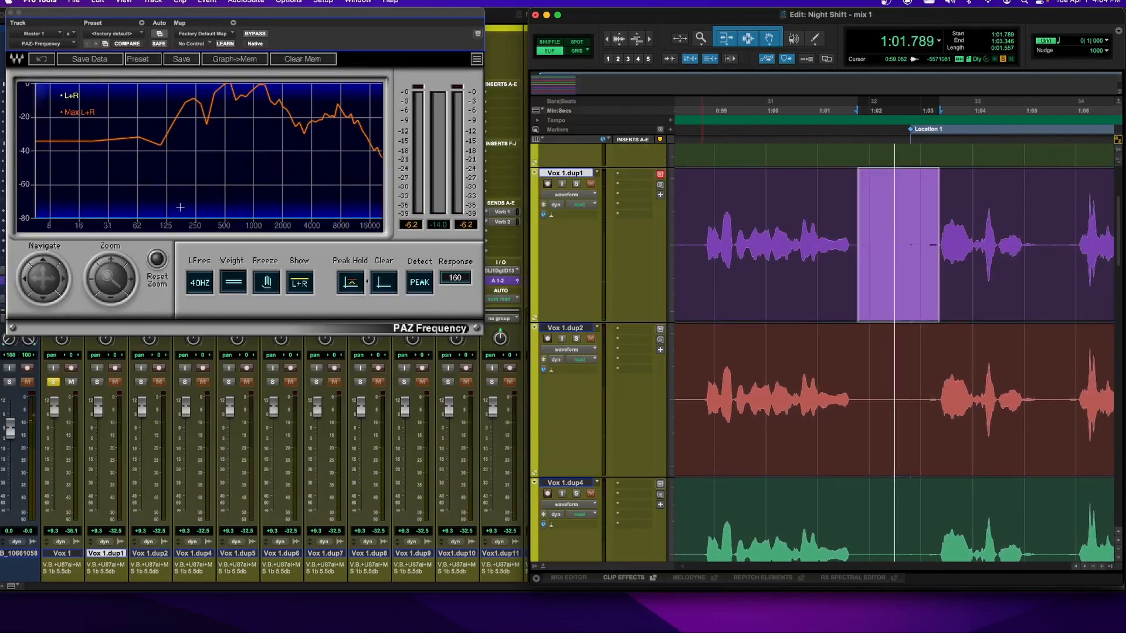
{"action": "key", "text": "space"}
{"action": "key", "text": "space"}
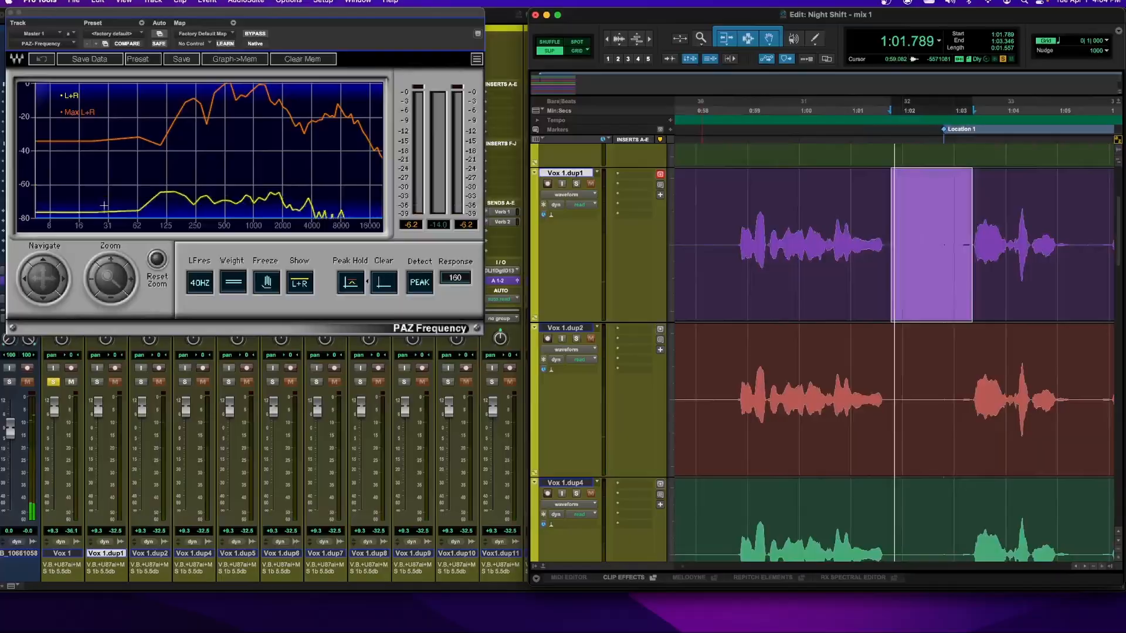